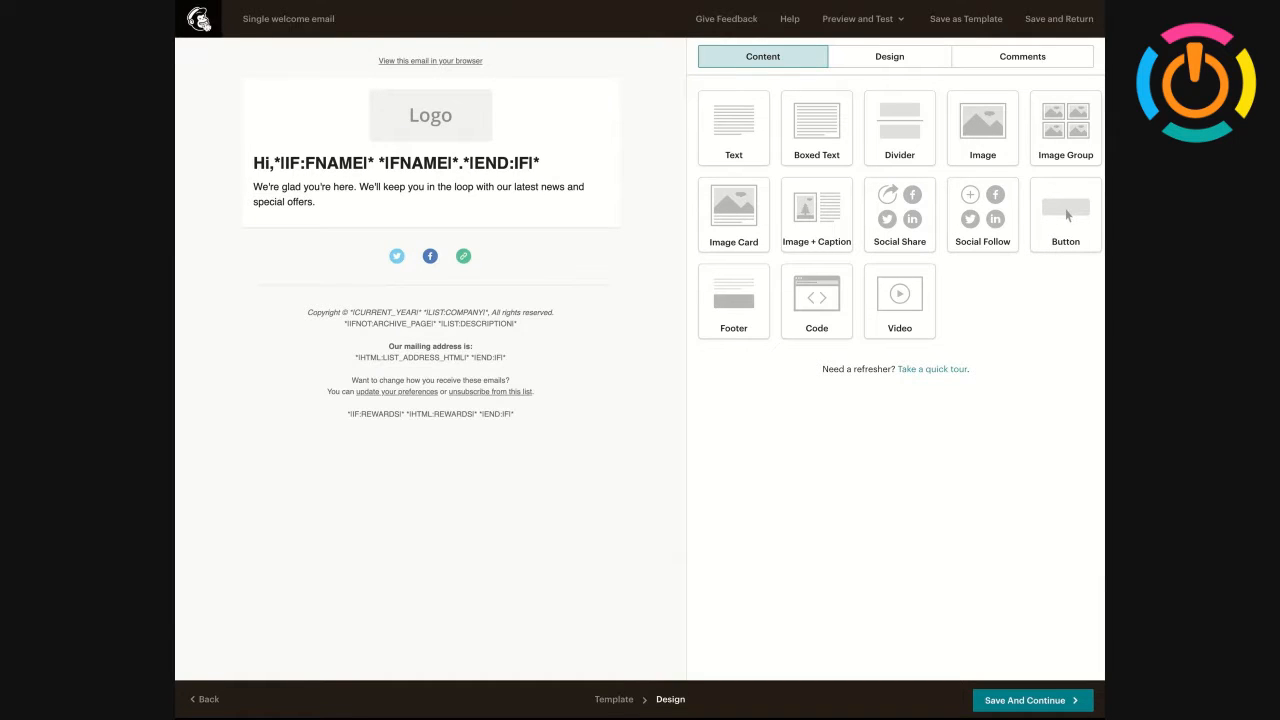
# Step: Leave the email editor and open the Compassion Presentation audience from the list of all audiences
pyautogui.click(210, 30)
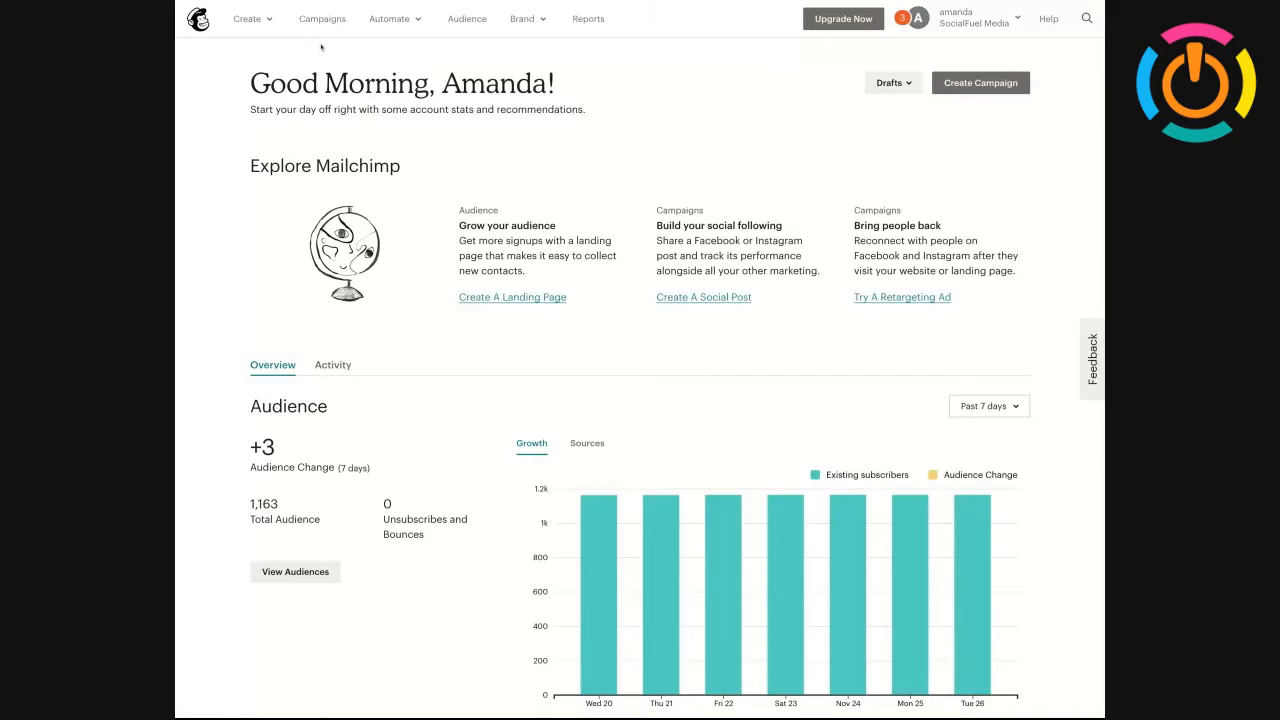
pyautogui.click(466, 22)
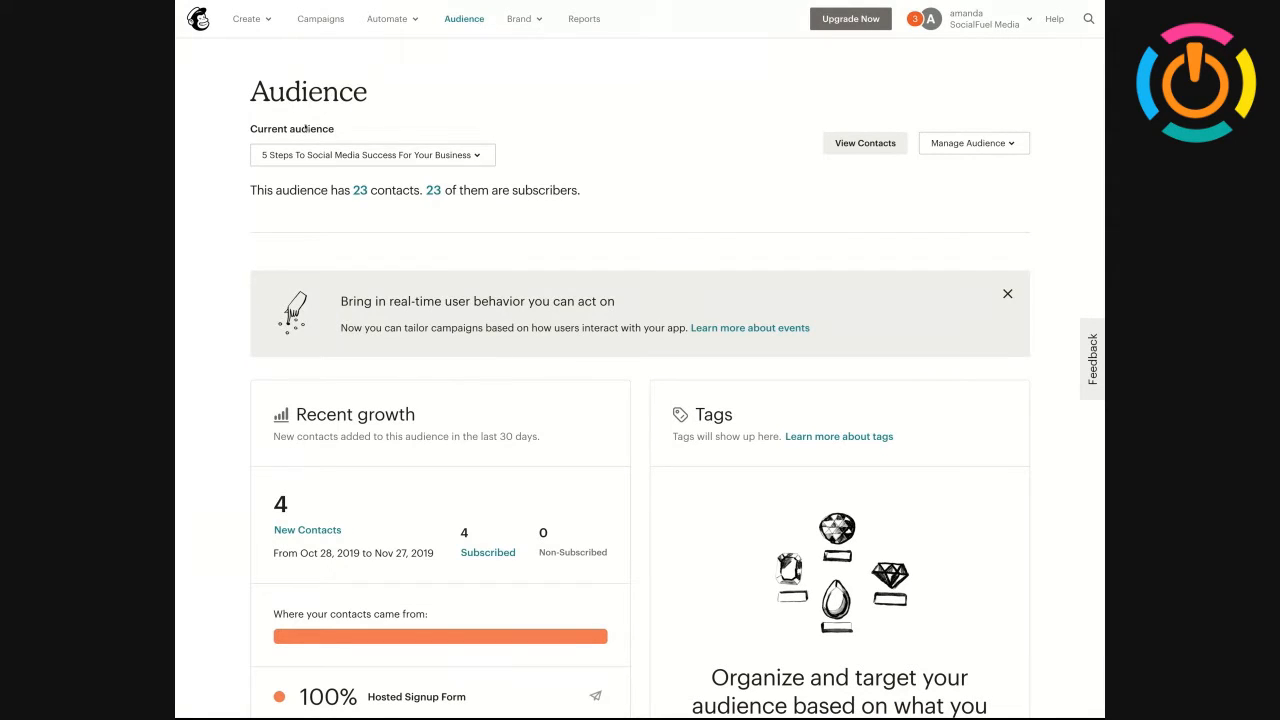
pyautogui.click(996, 150)
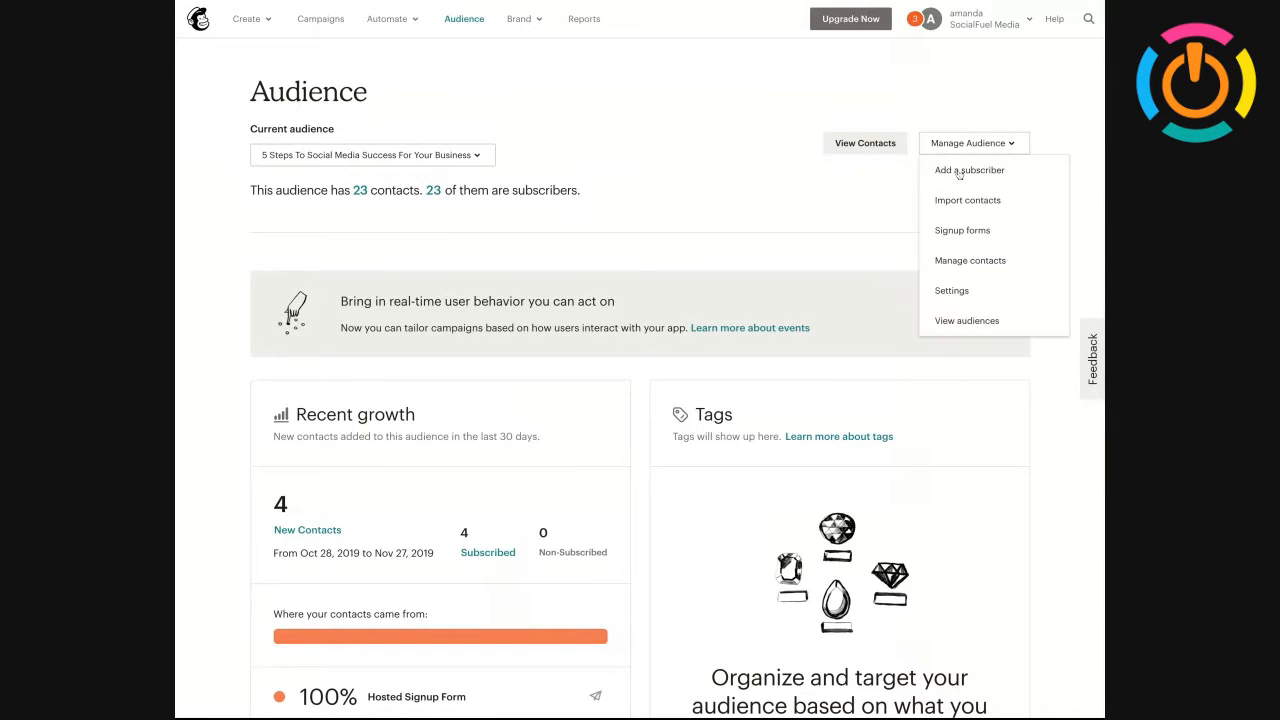
pyautogui.click(965, 322)
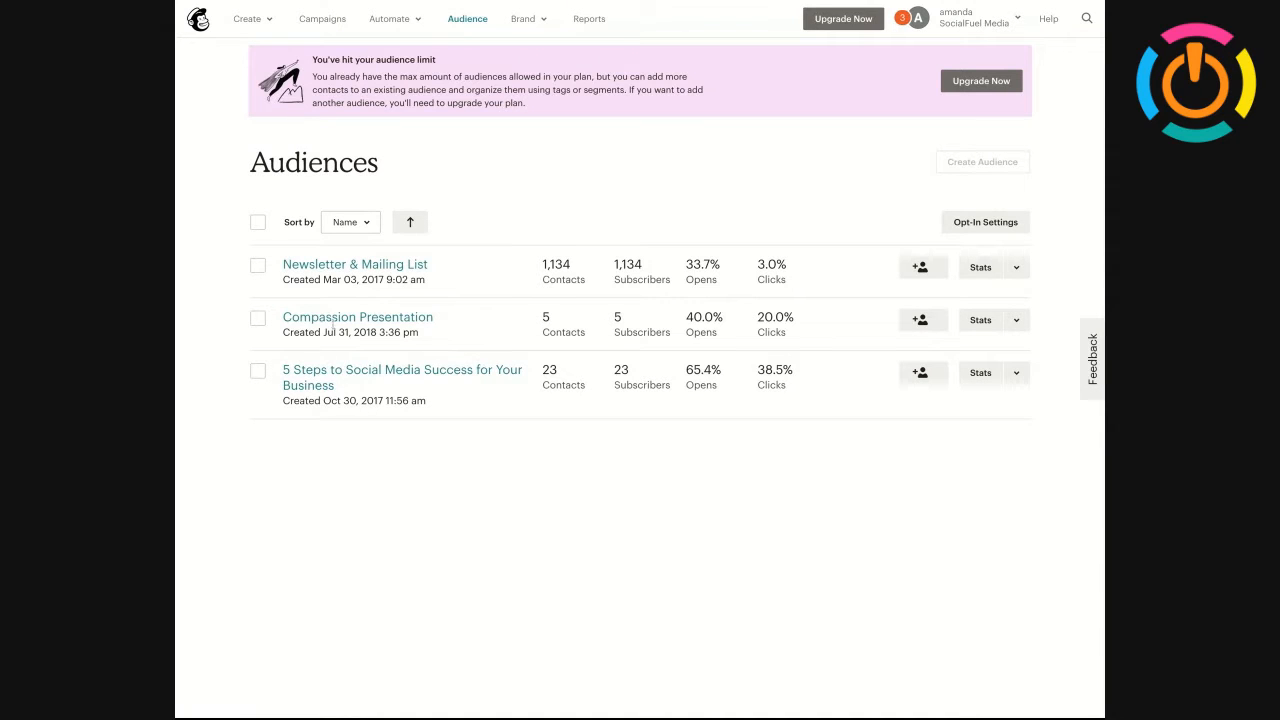
pyautogui.click(335, 320)
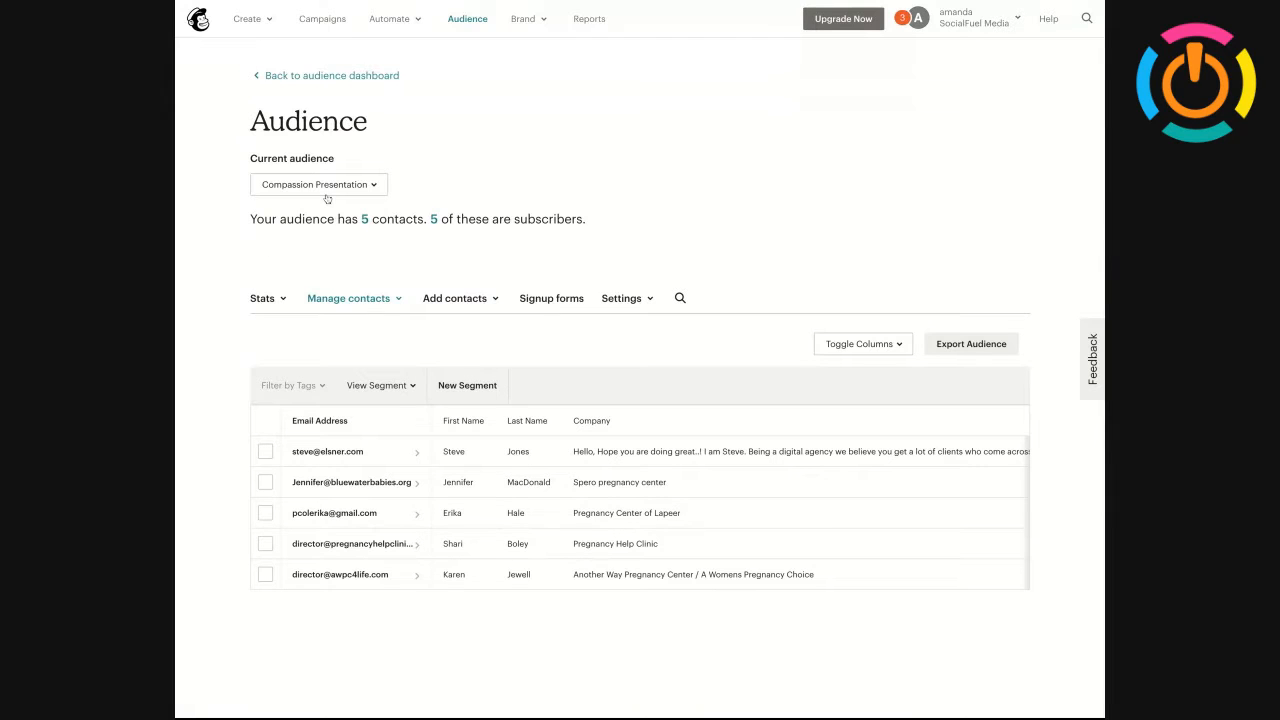
# Step: Open the audience name and campaign defaults settings of the Compassion Presentation audience
pyautogui.click(618, 299)
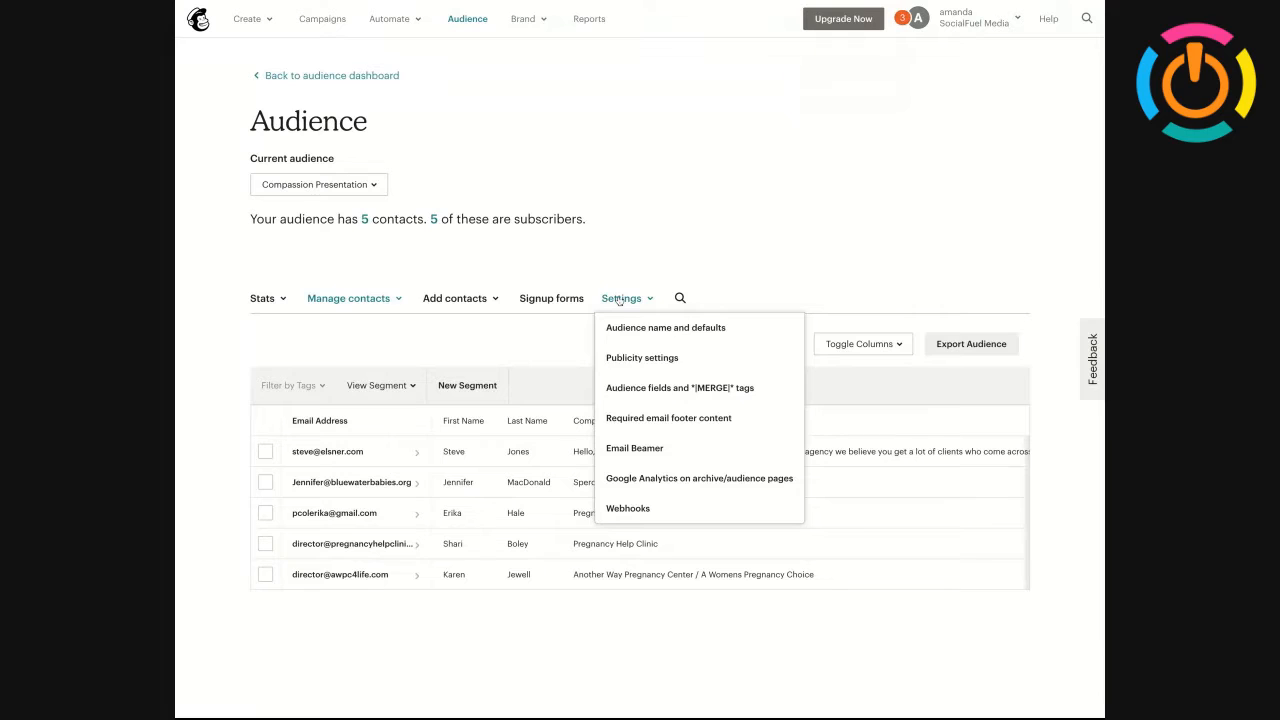
pyautogui.press('Escape')
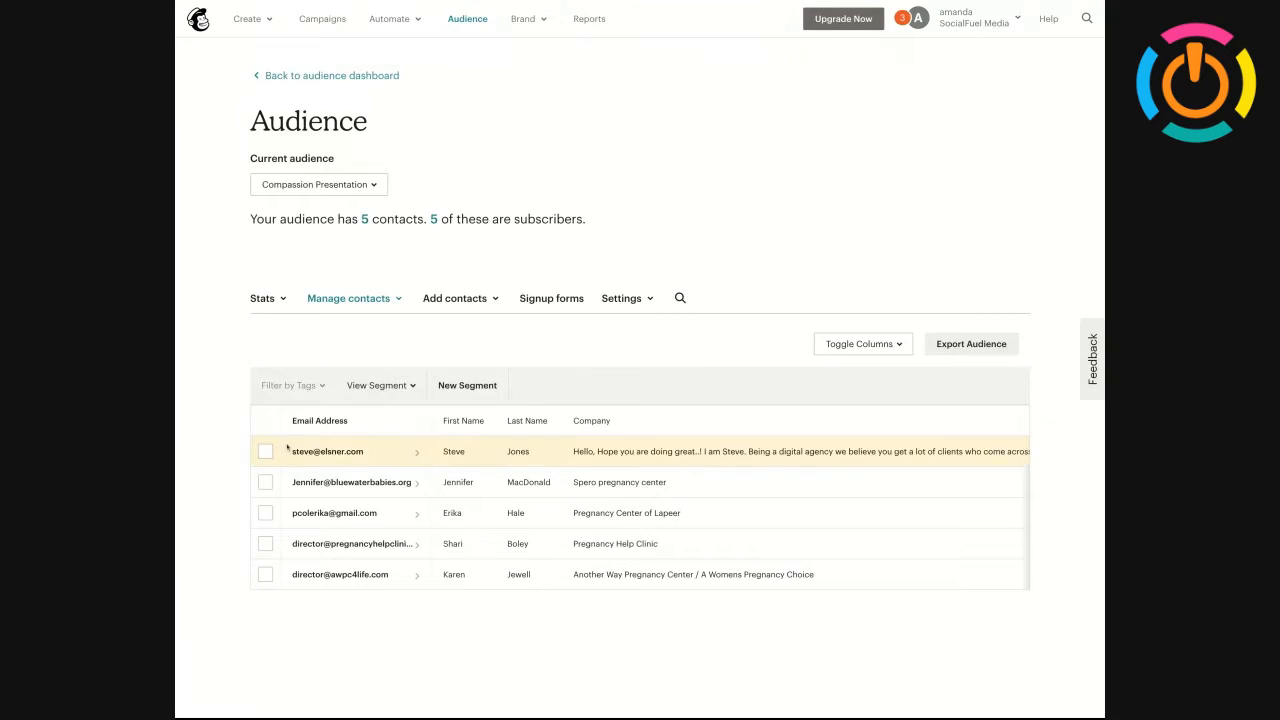
pyautogui.click(612, 299)
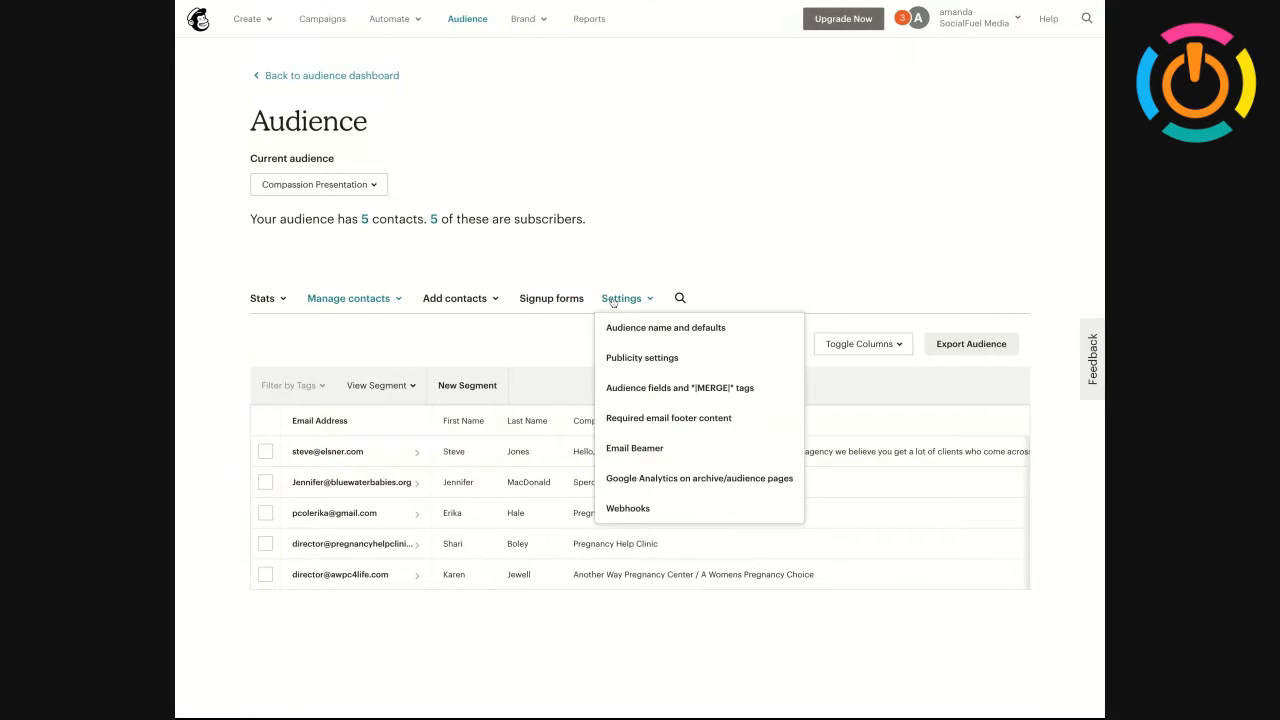
pyautogui.click(614, 325)
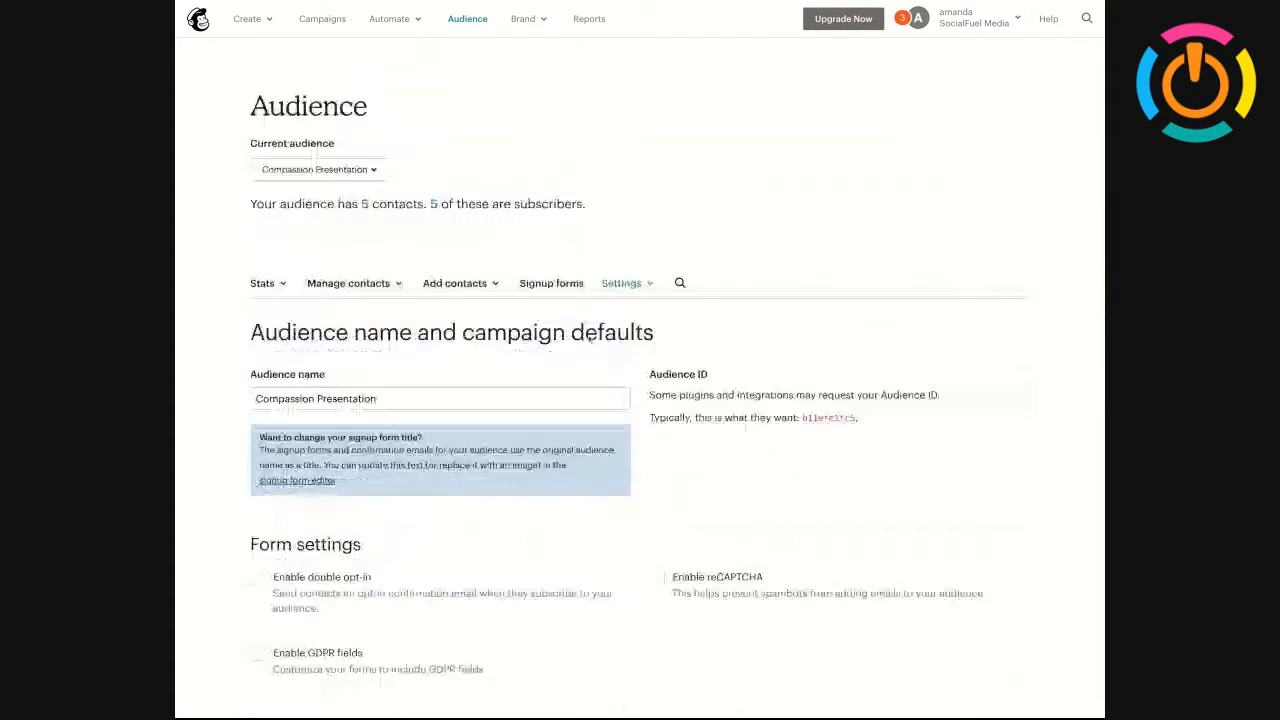
# Step: Review the audience's form settings, campaign defaults and new subscriber notification options
pyautogui.scroll(-3, 486, 423)
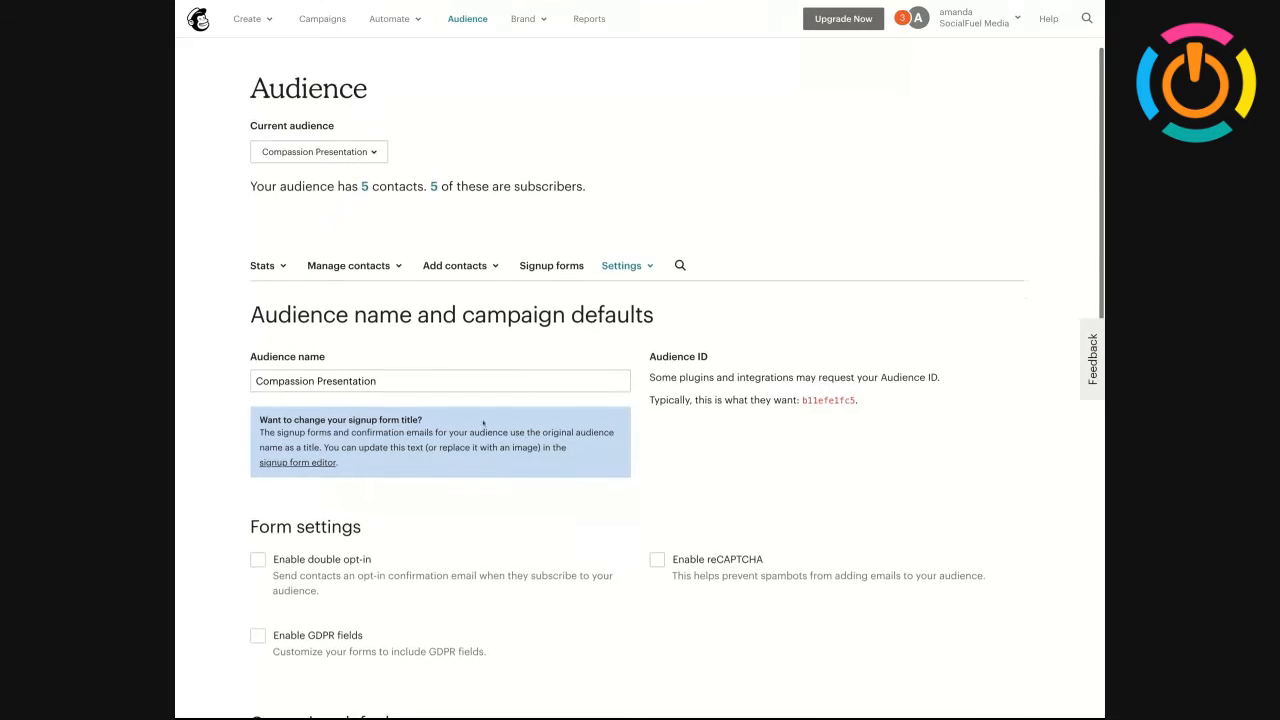
pyautogui.scroll(-2, 483, 423)
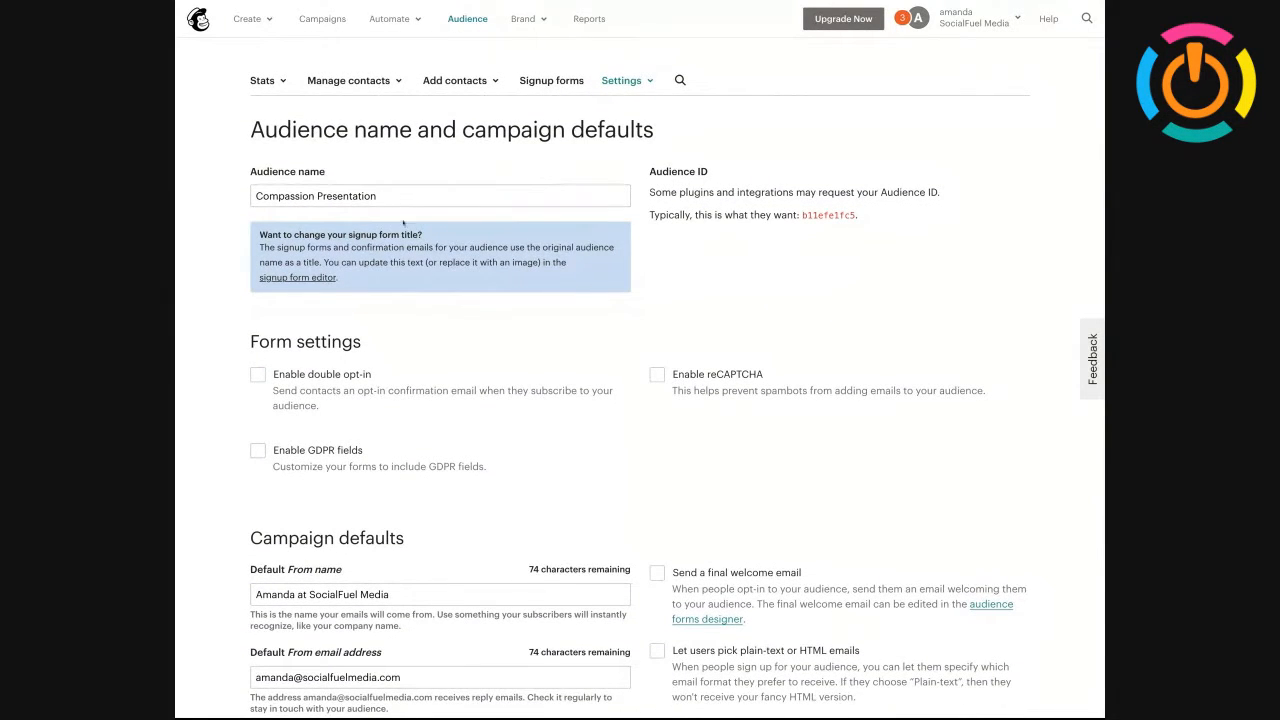
pyautogui.scroll(-3, 403, 222)
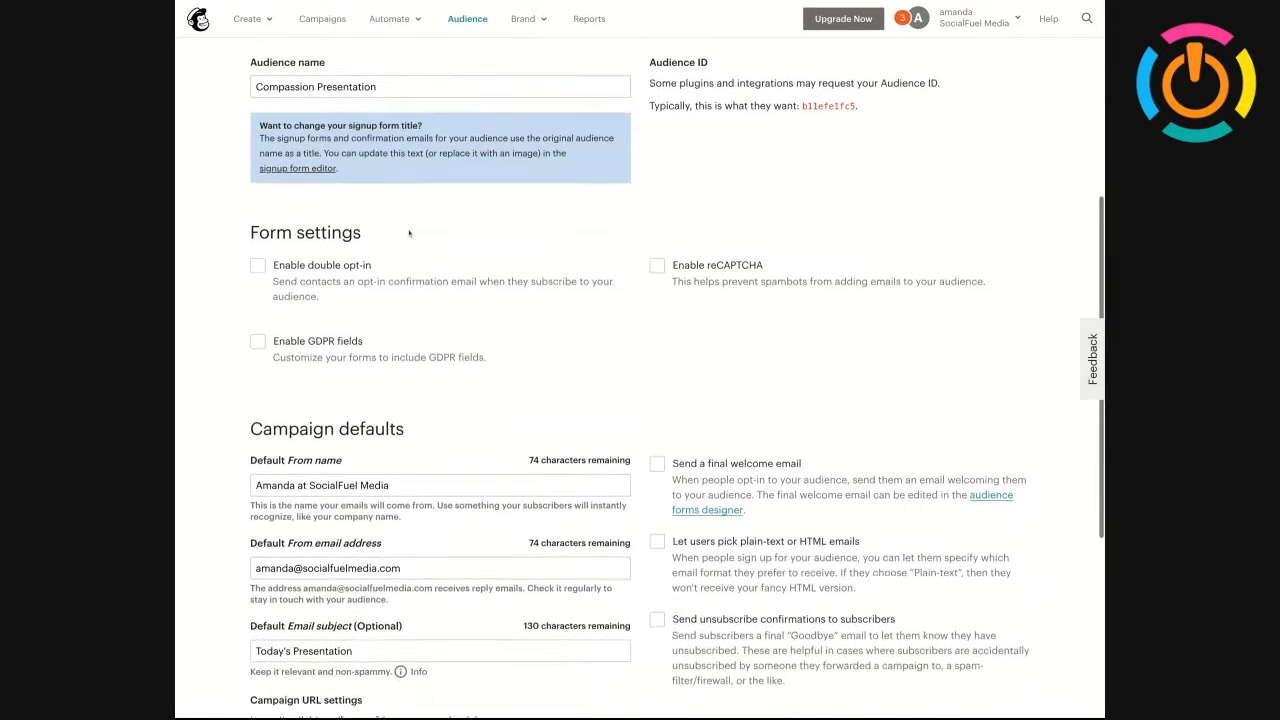
pyautogui.scroll(-1, 409, 233)
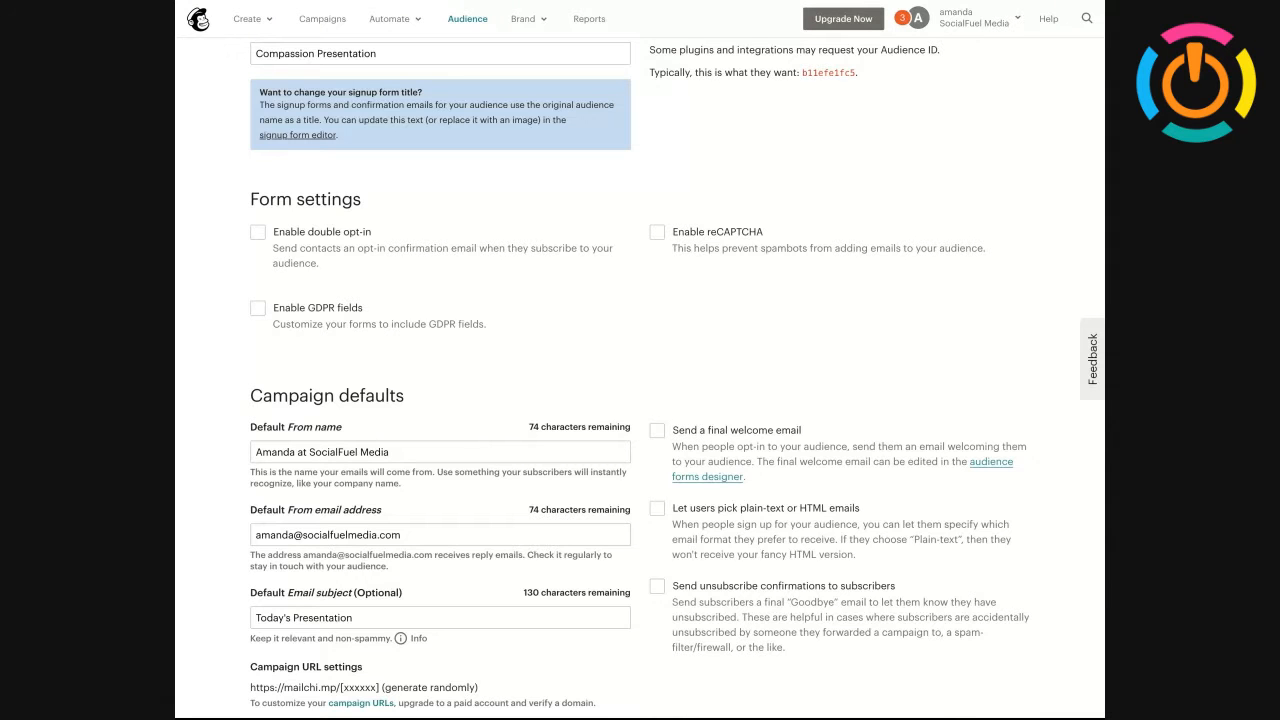
pyautogui.scroll(-1, 358, 625)
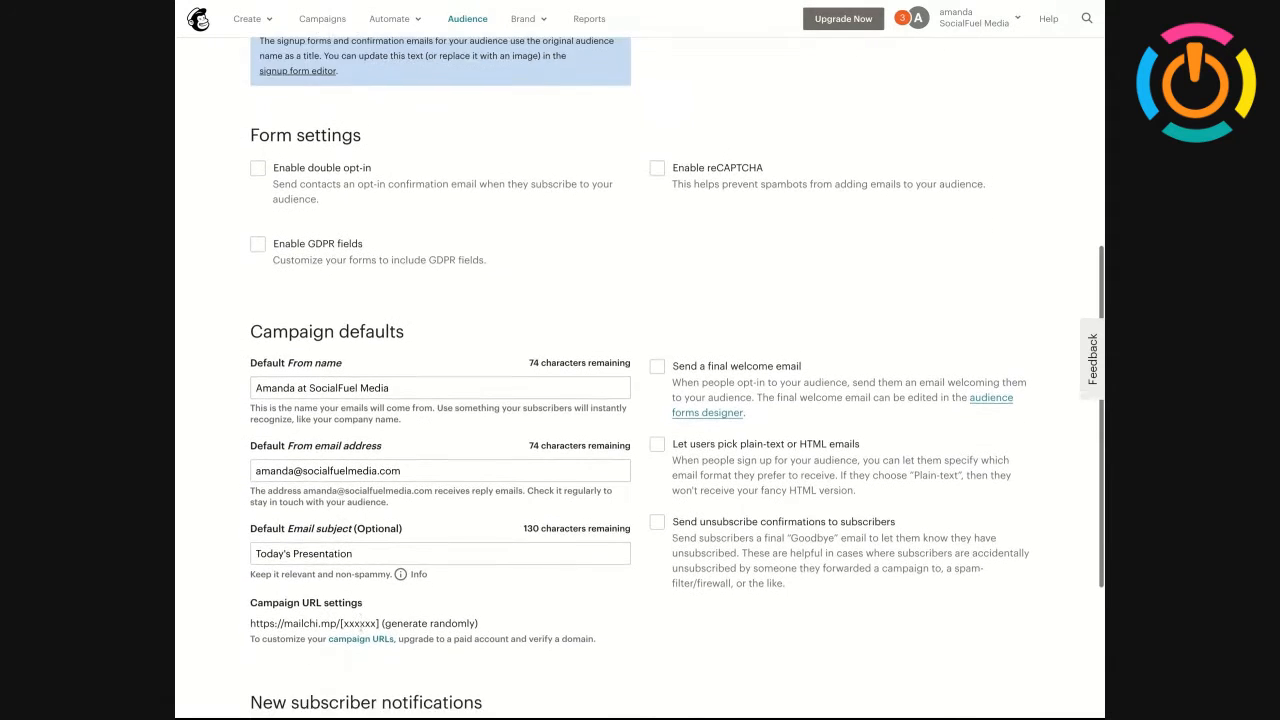
pyautogui.scroll(1, 641, 461)
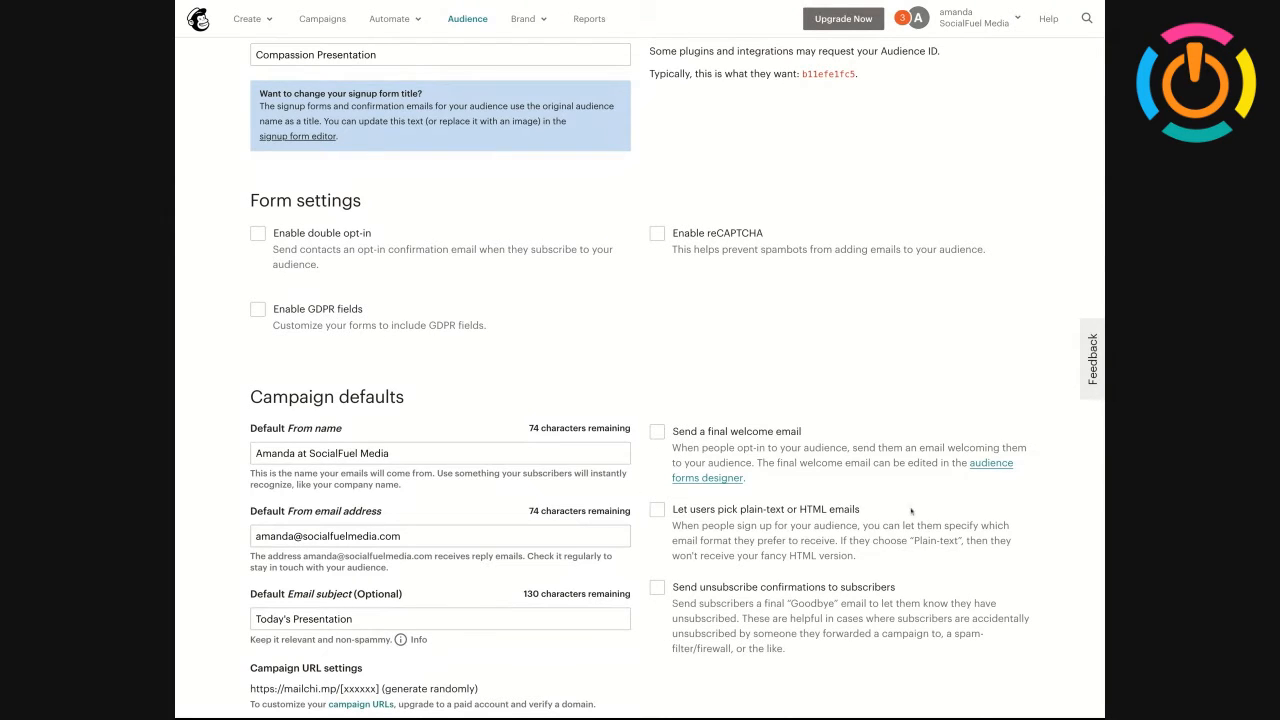
pyautogui.scroll(-2, 728, 505)
pyautogui.scroll(-3, 727, 510)
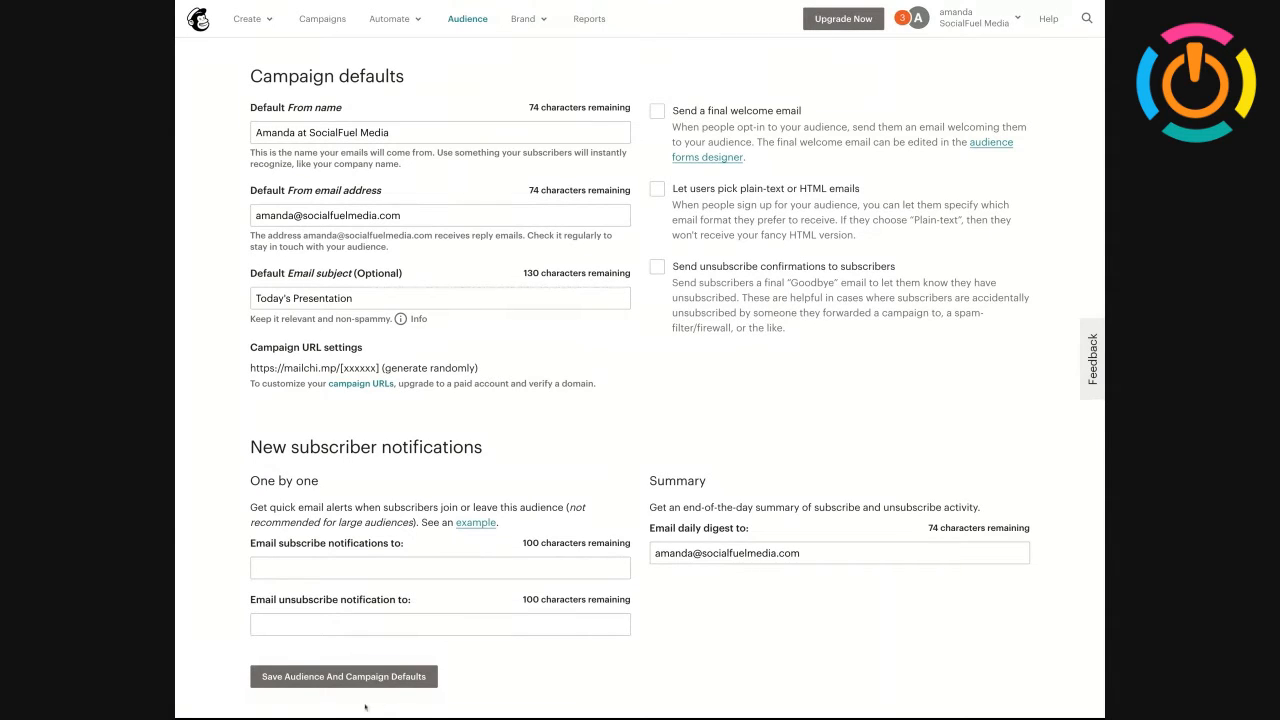
pyautogui.scroll(5, 653, 549)
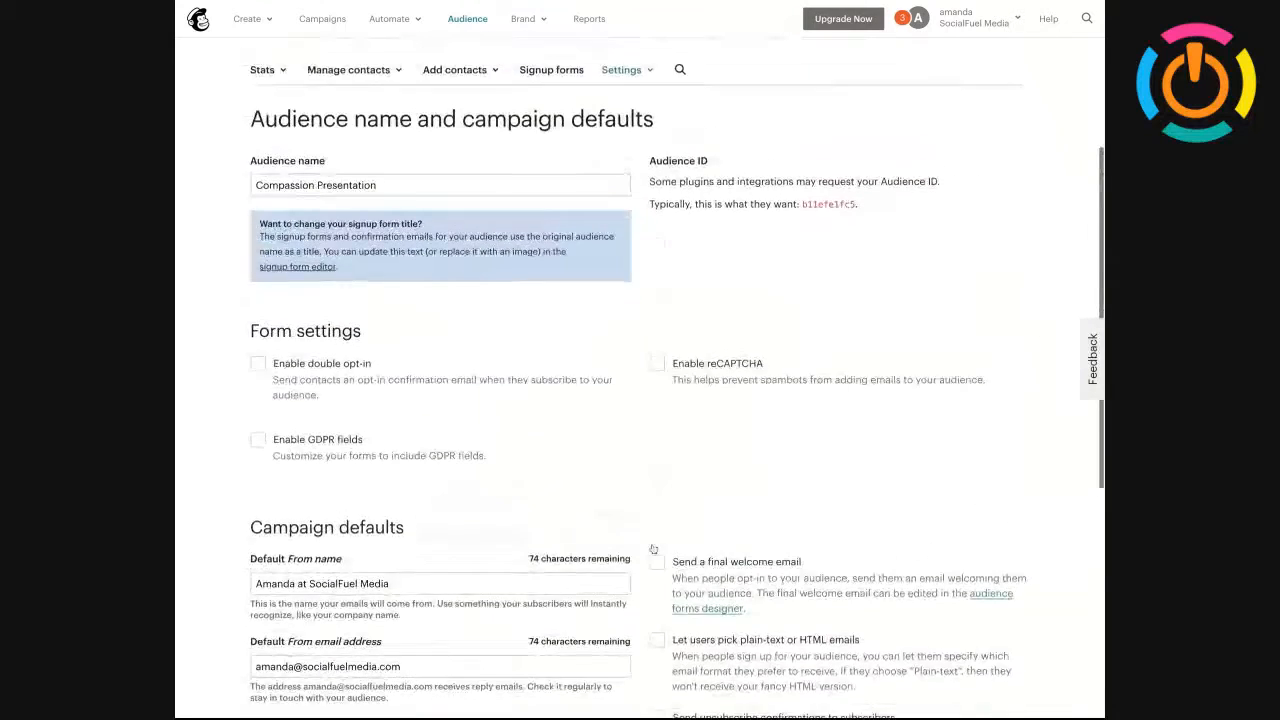
pyautogui.scroll(2, 653, 549)
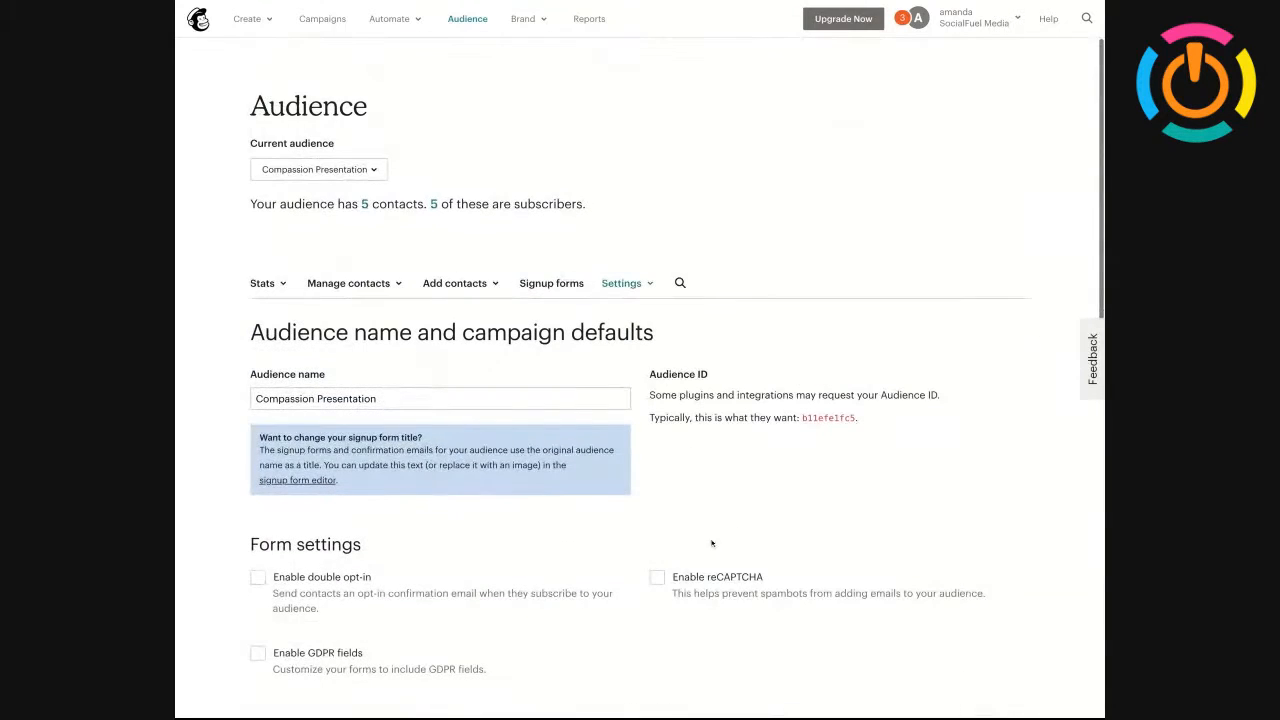
pyautogui.click(454, 22)
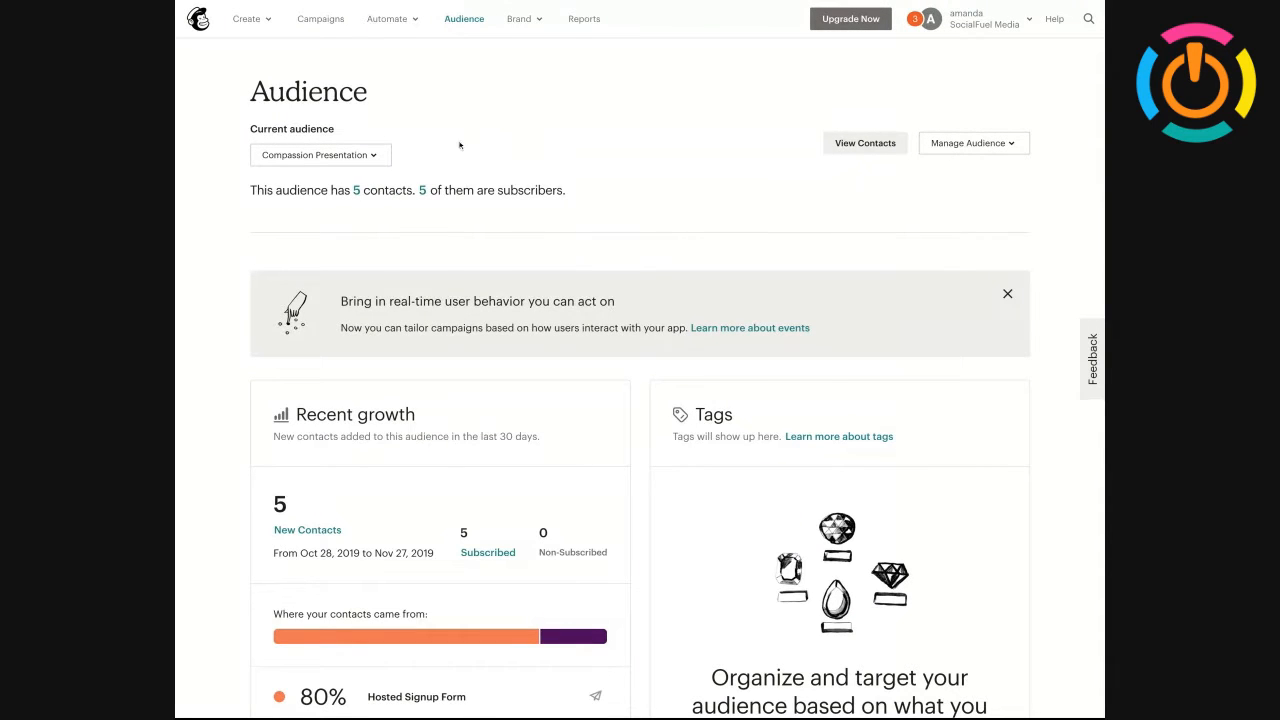
pyautogui.click(965, 145)
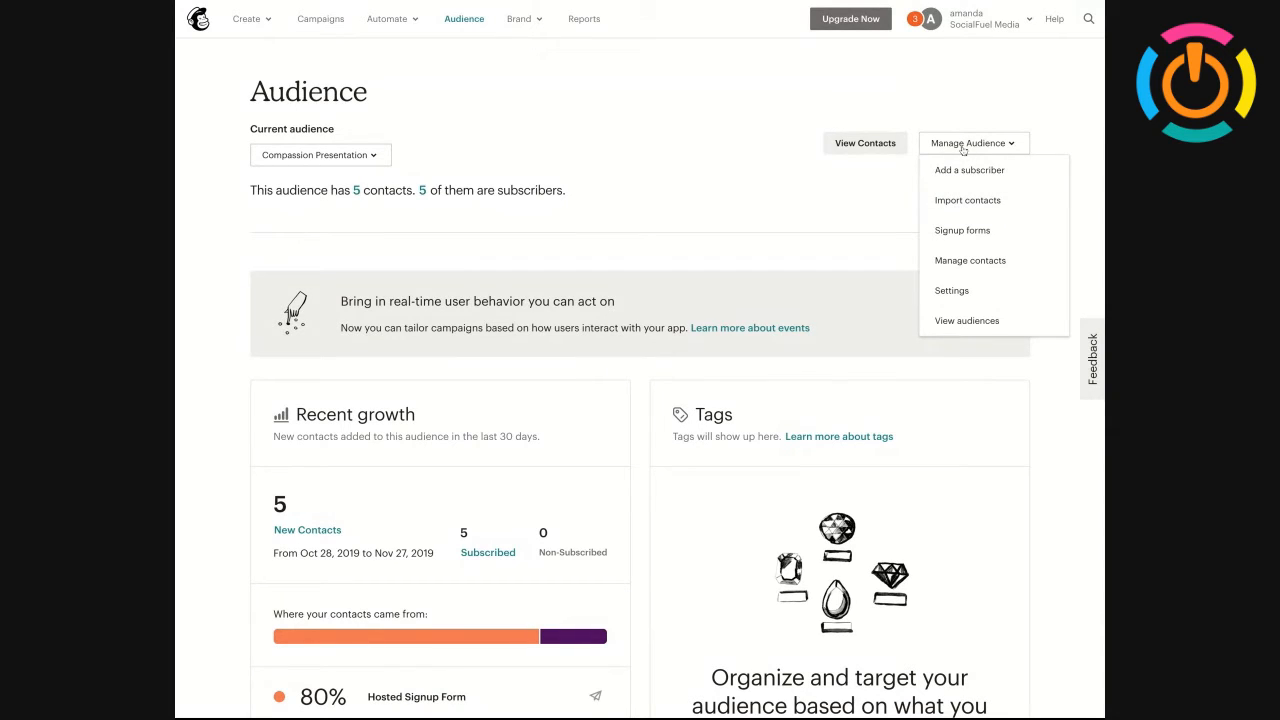
pyautogui.click(947, 202)
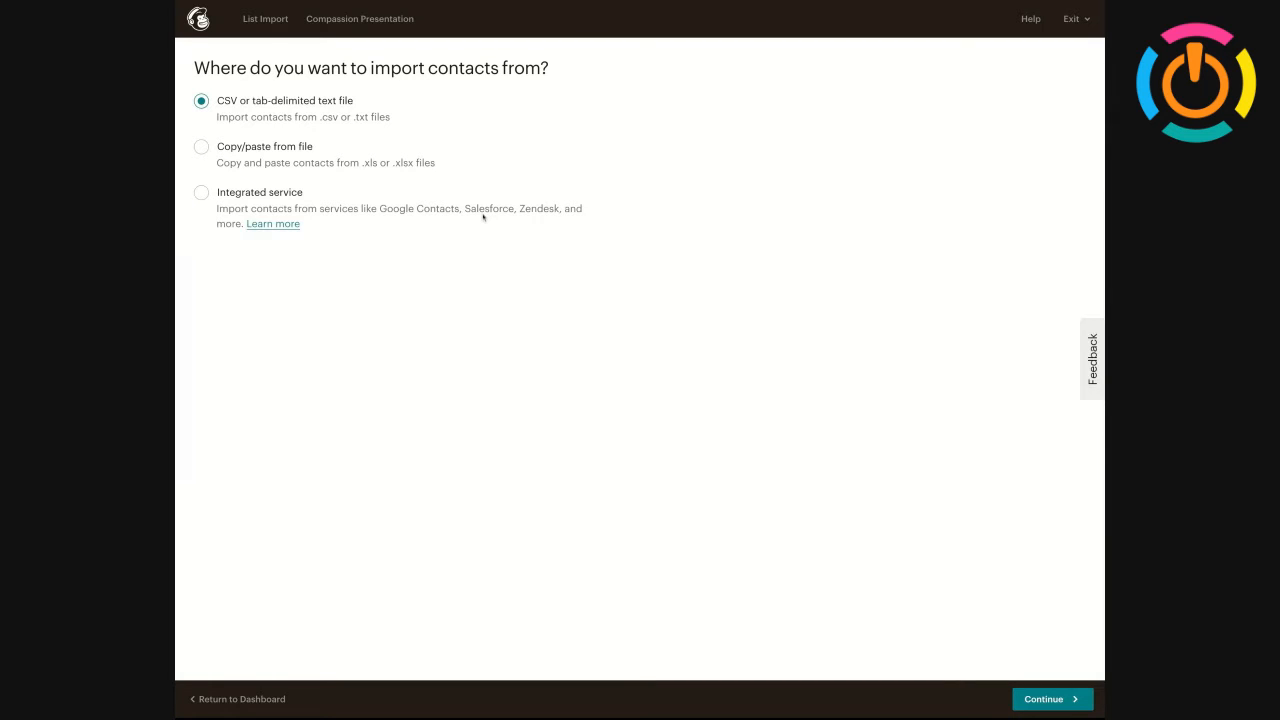
pyautogui.click(1057, 706)
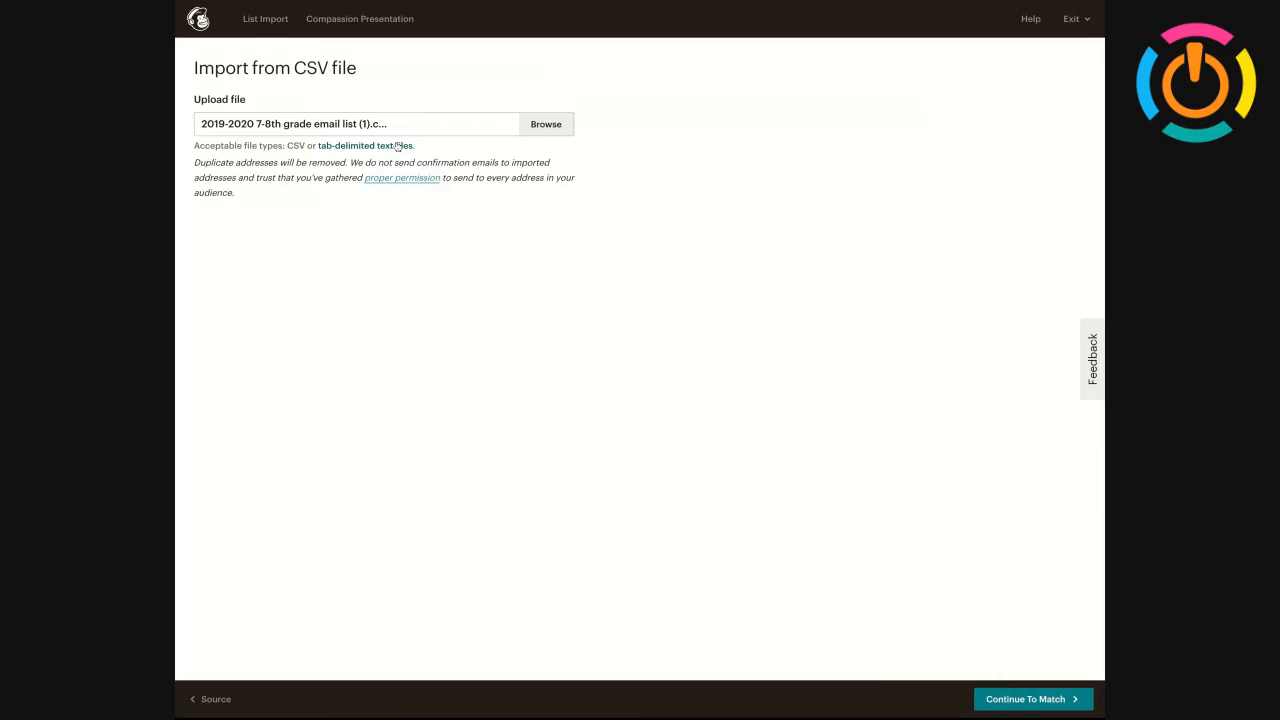
pyautogui.click(1018, 700)
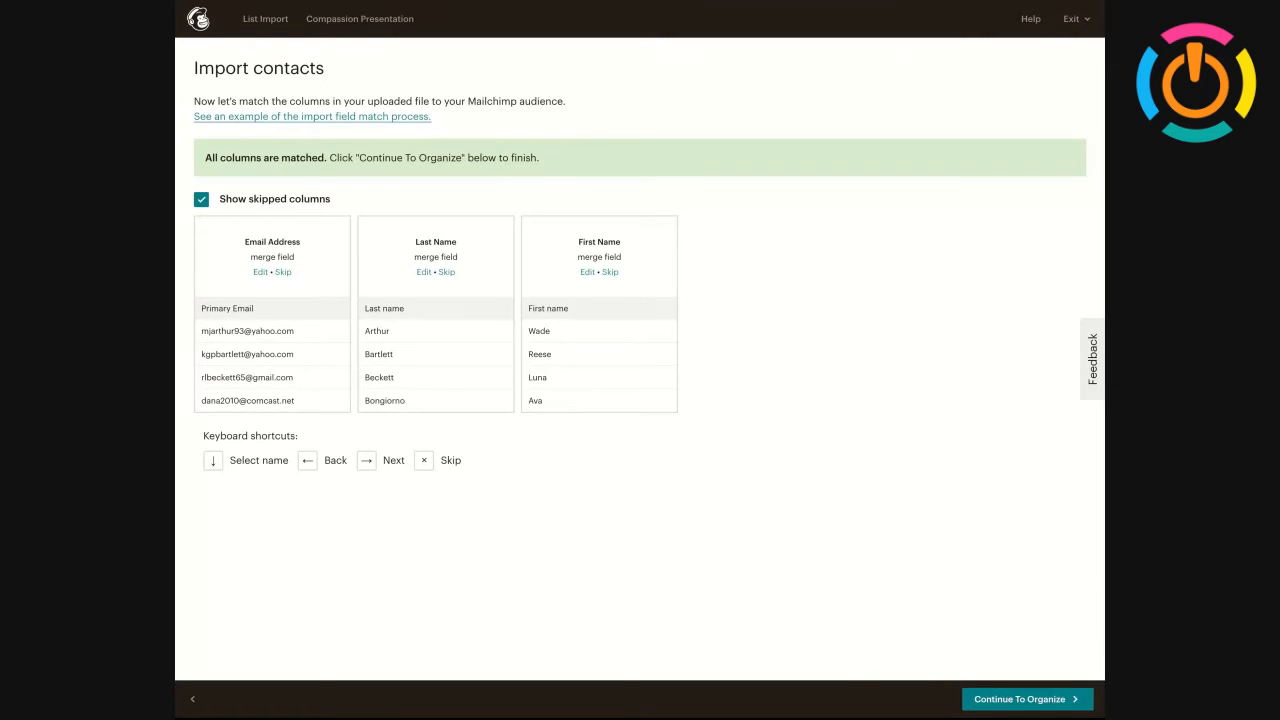
pyautogui.click(588, 272)
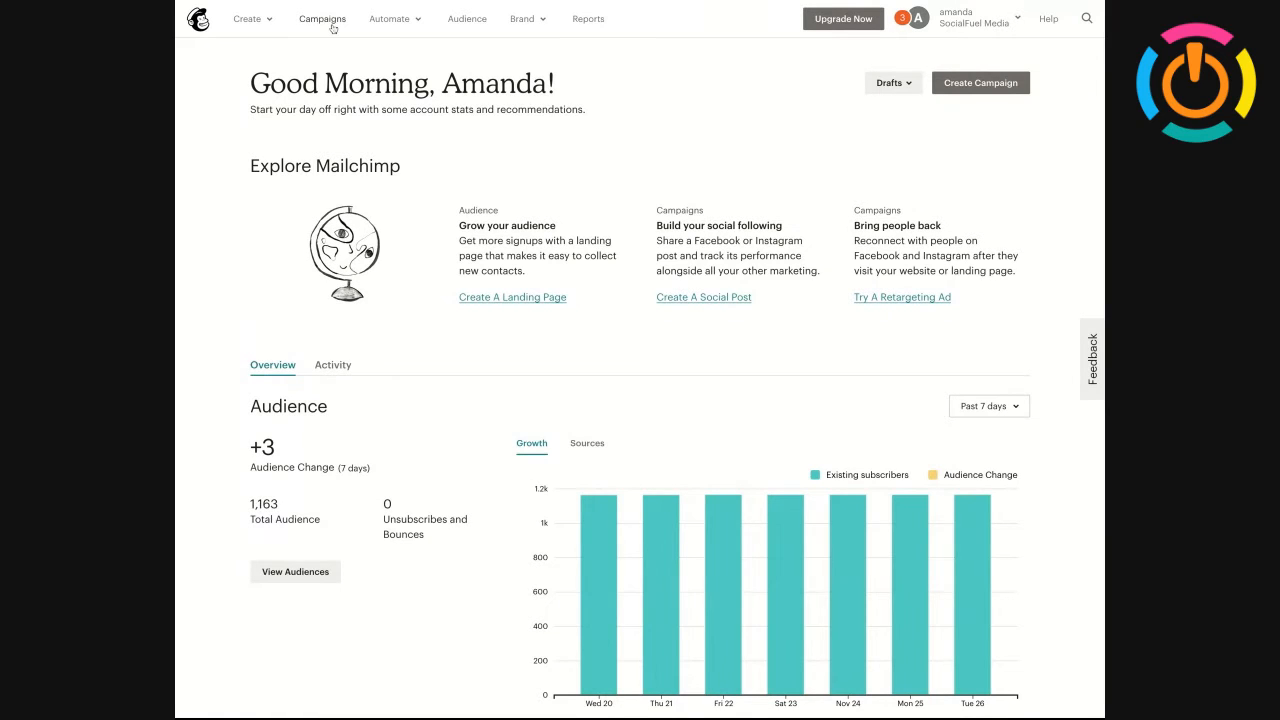
# Step: Look over the Compassion Presentation audience's campaigns and the featured automation email types
pyautogui.click(250, 21)
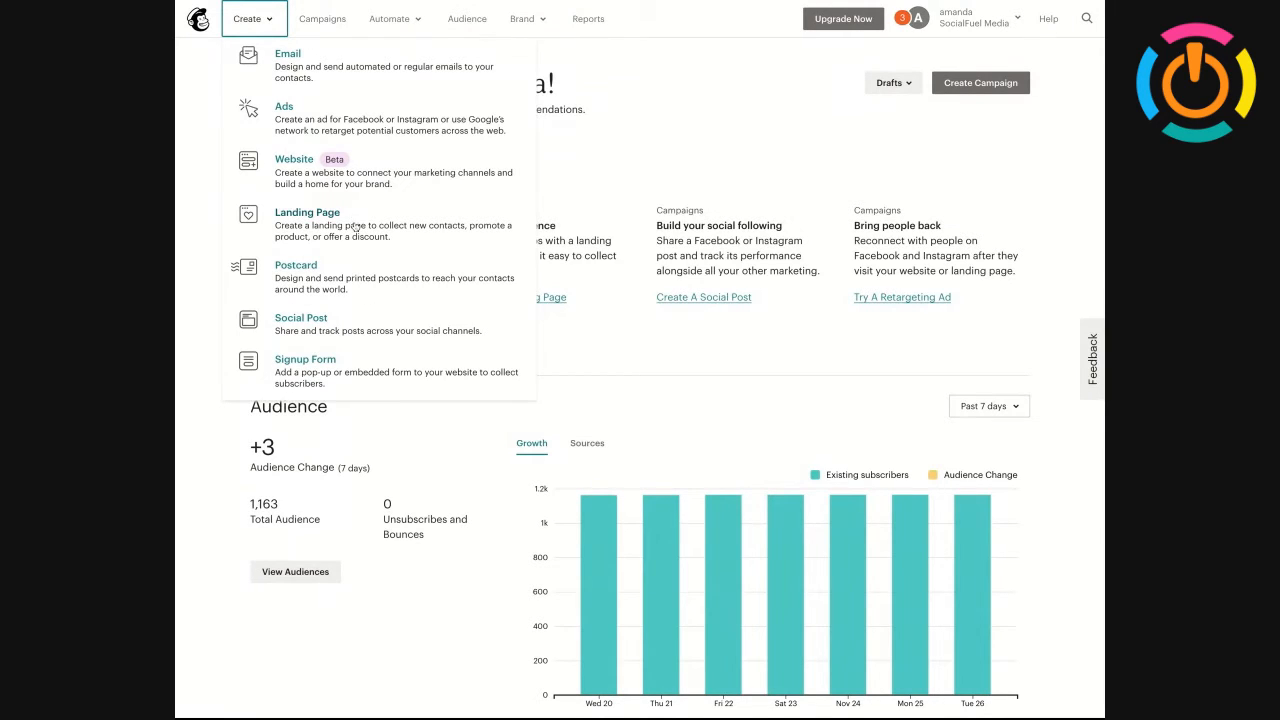
pyautogui.click(311, 24)
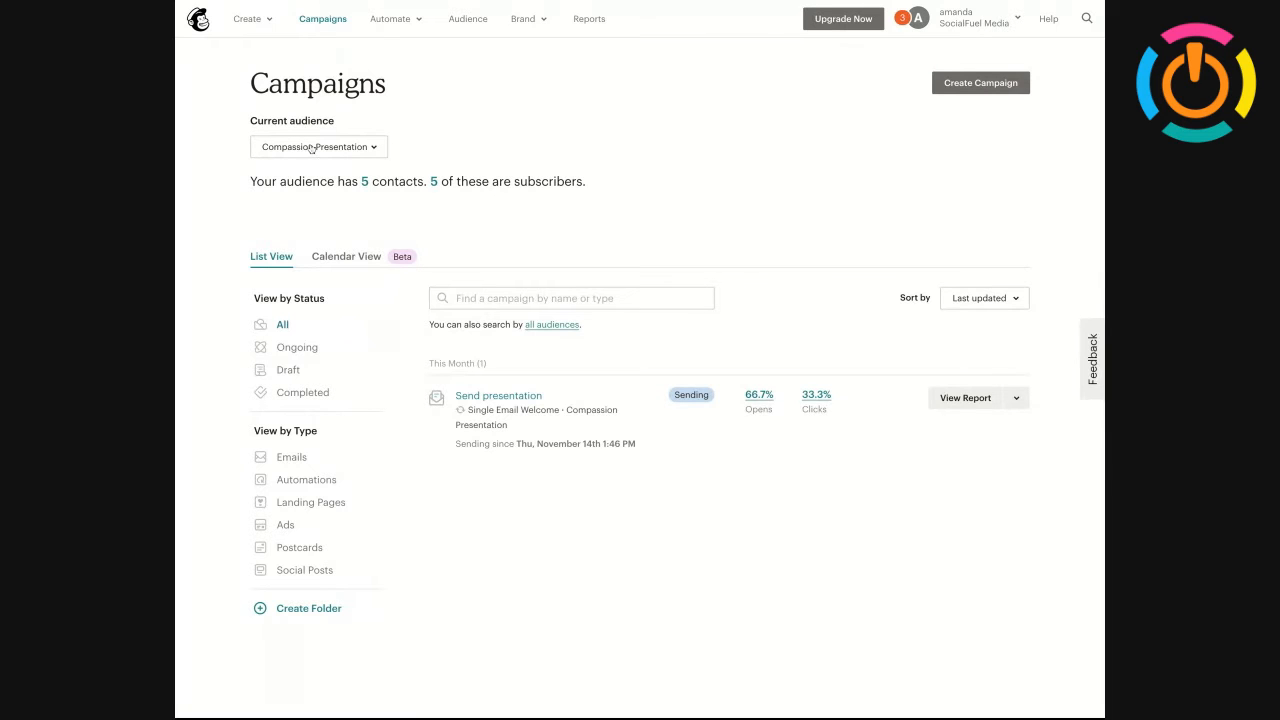
pyautogui.click(389, 20)
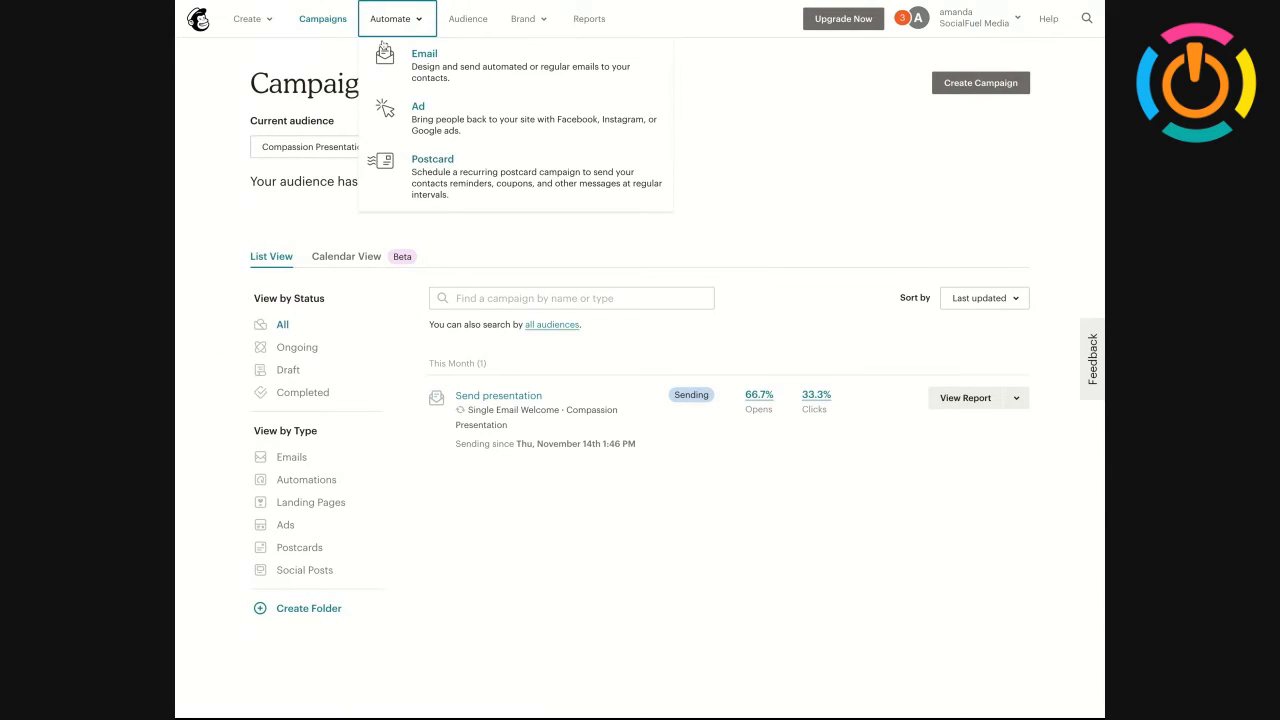
pyautogui.click(389, 26)
pyautogui.click(389, 26)
pyautogui.click(428, 66)
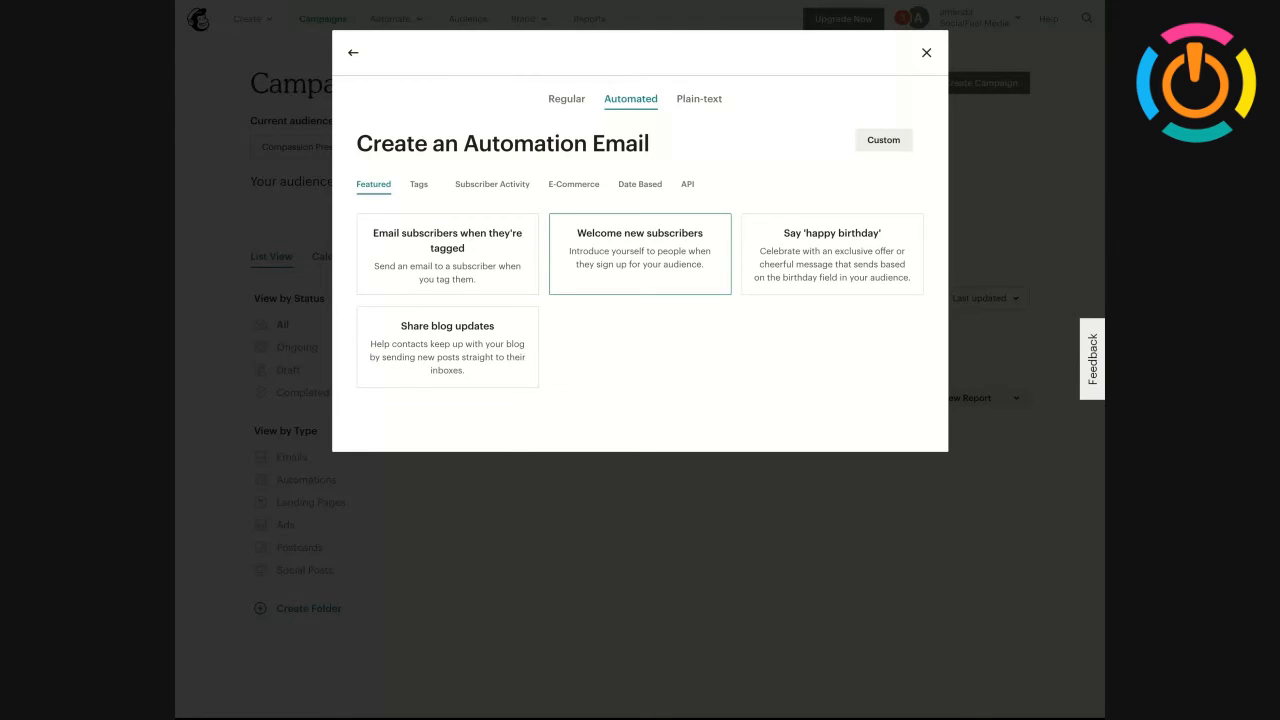
pyautogui.click(926, 52)
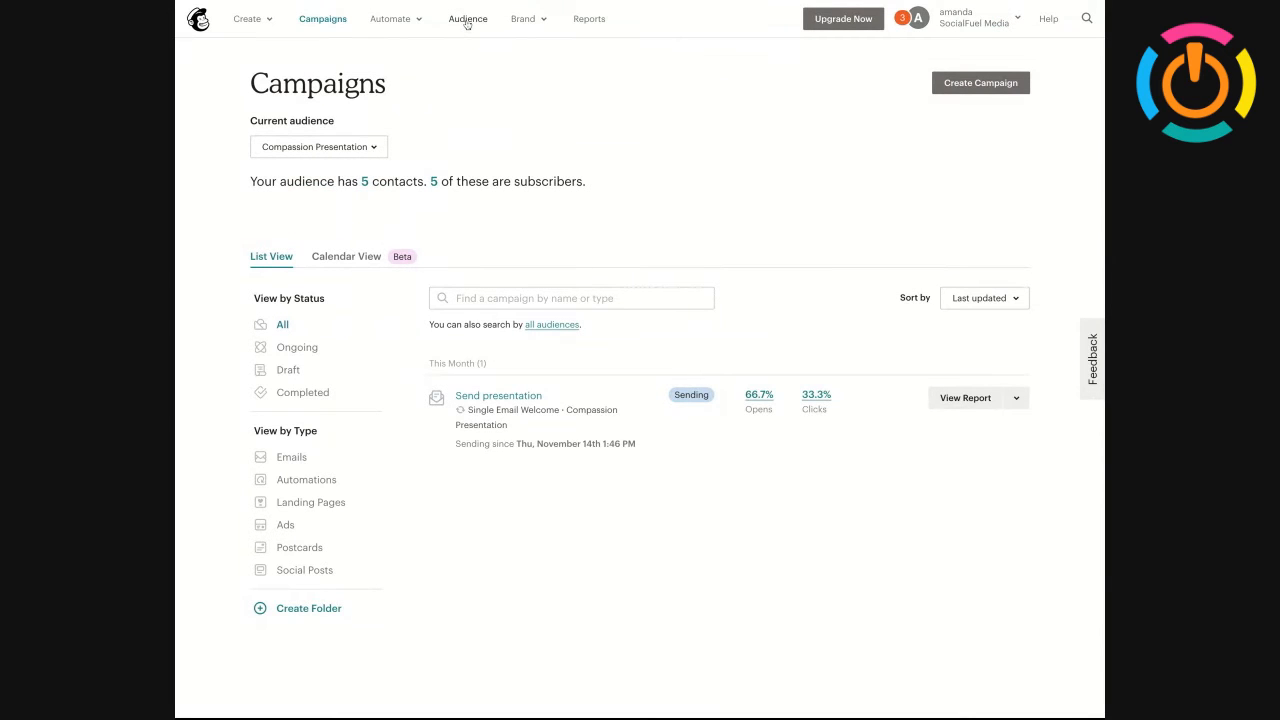
pyautogui.click(512, 20)
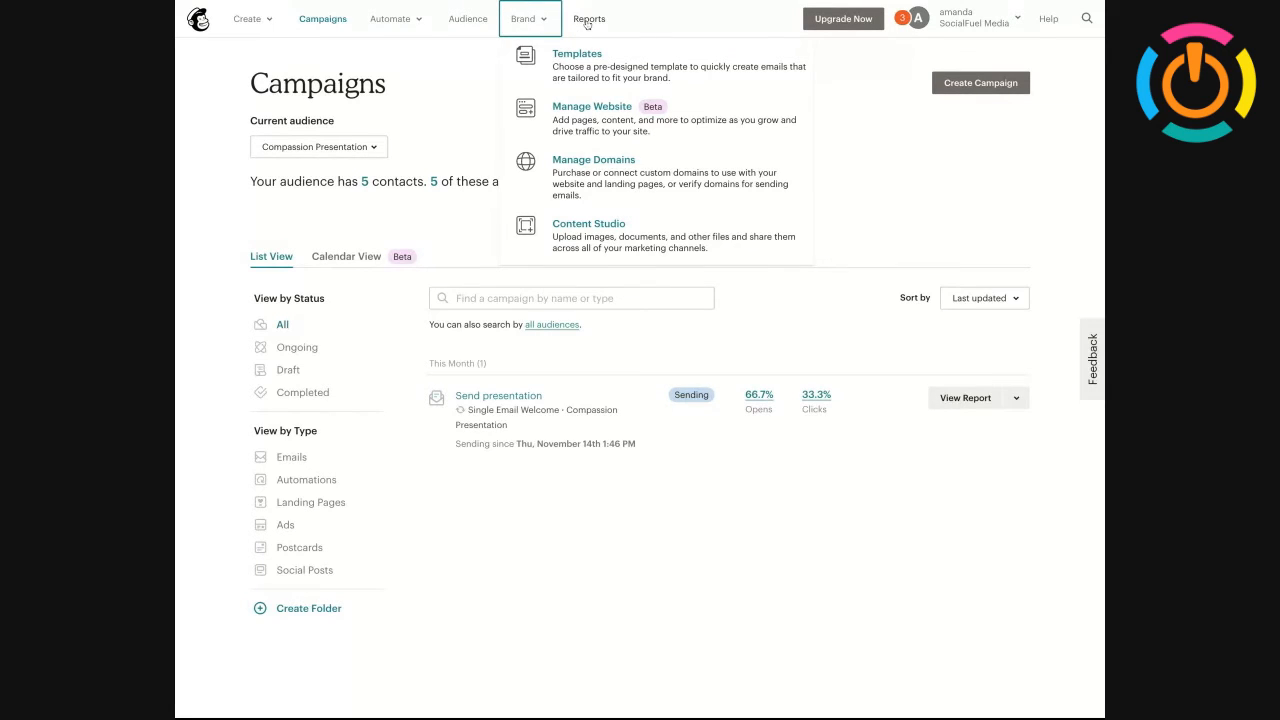
# Step: Open the form builder for the Compassion Presentation audience's signup form
pyautogui.click(464, 22)
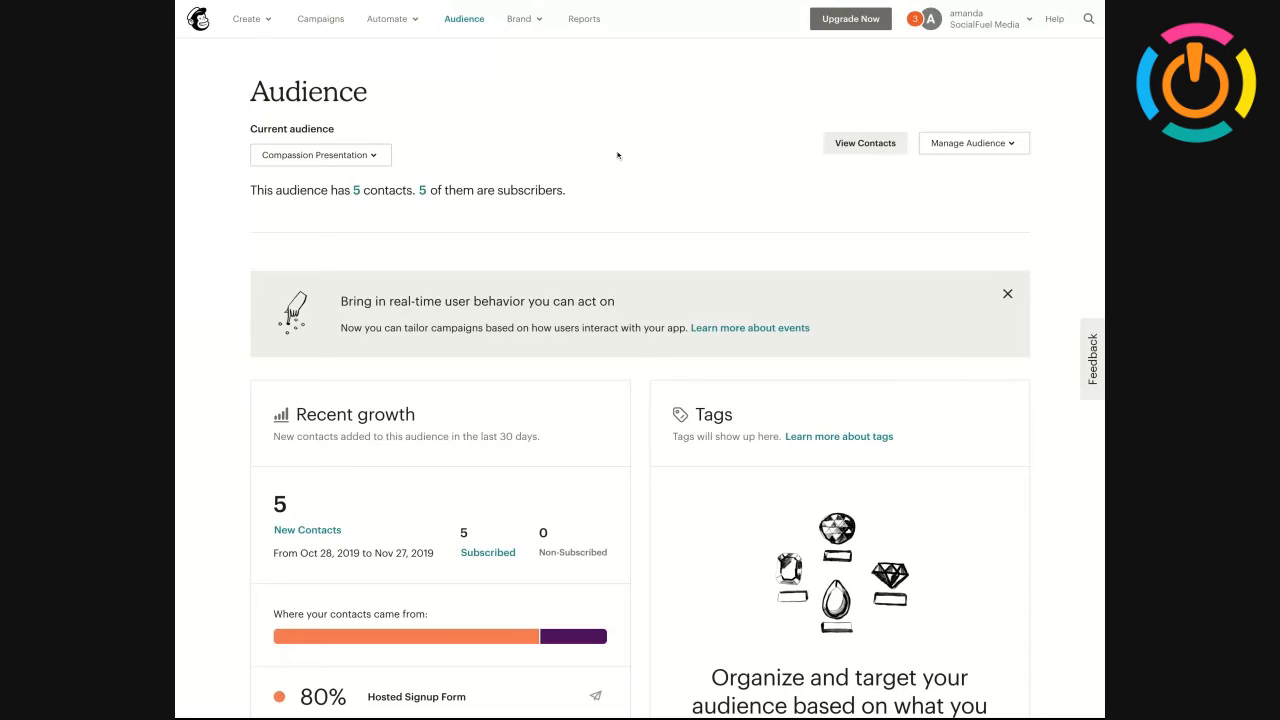
pyautogui.click(946, 146)
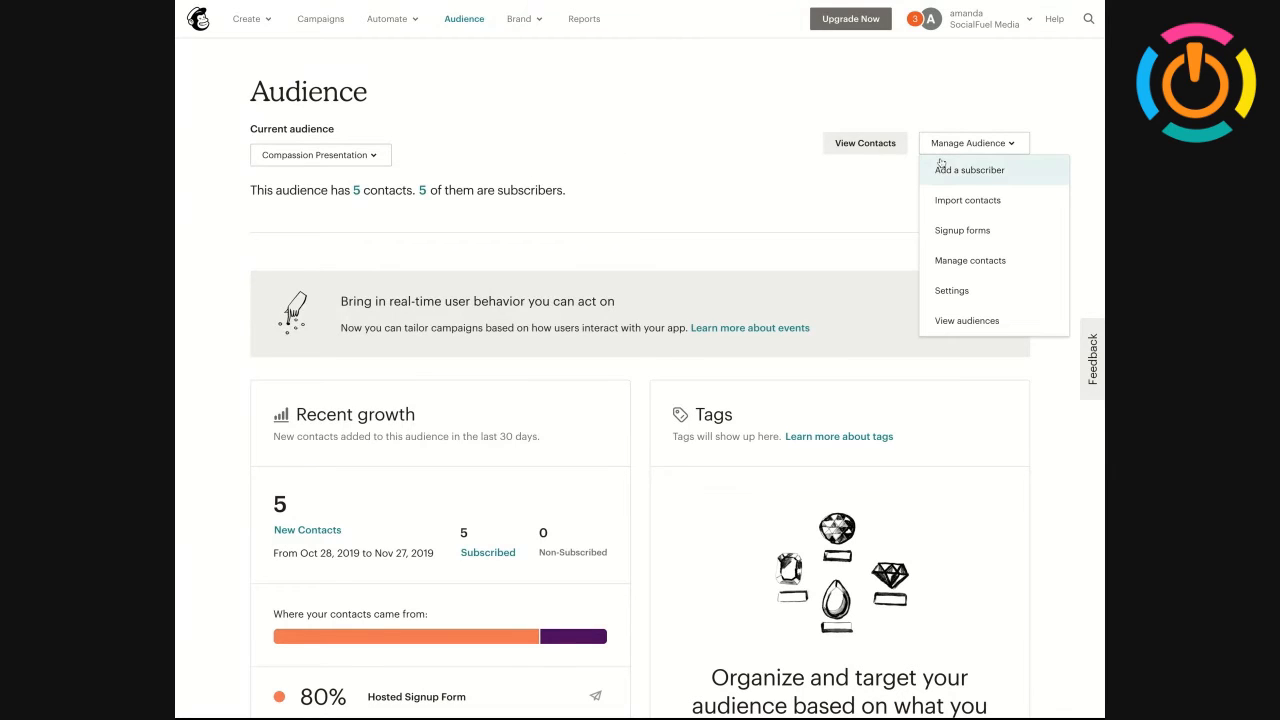
pyautogui.click(961, 233)
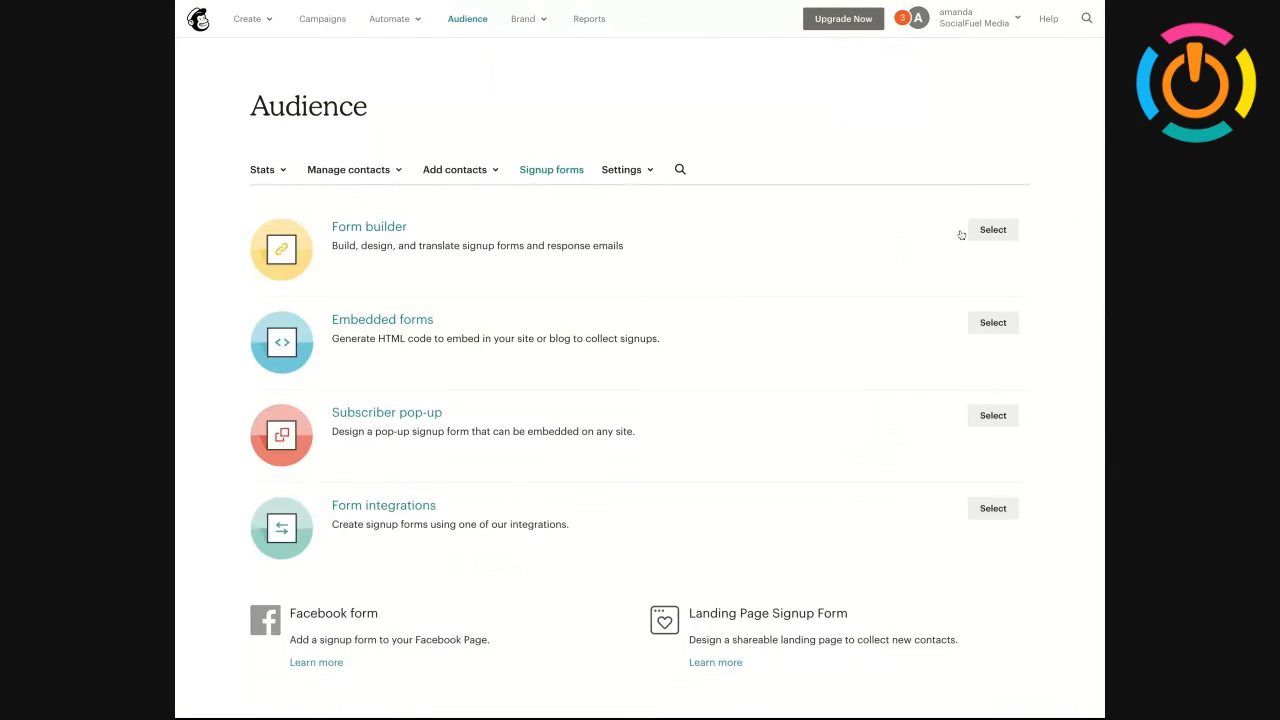
pyautogui.scroll(-1, 643, 181)
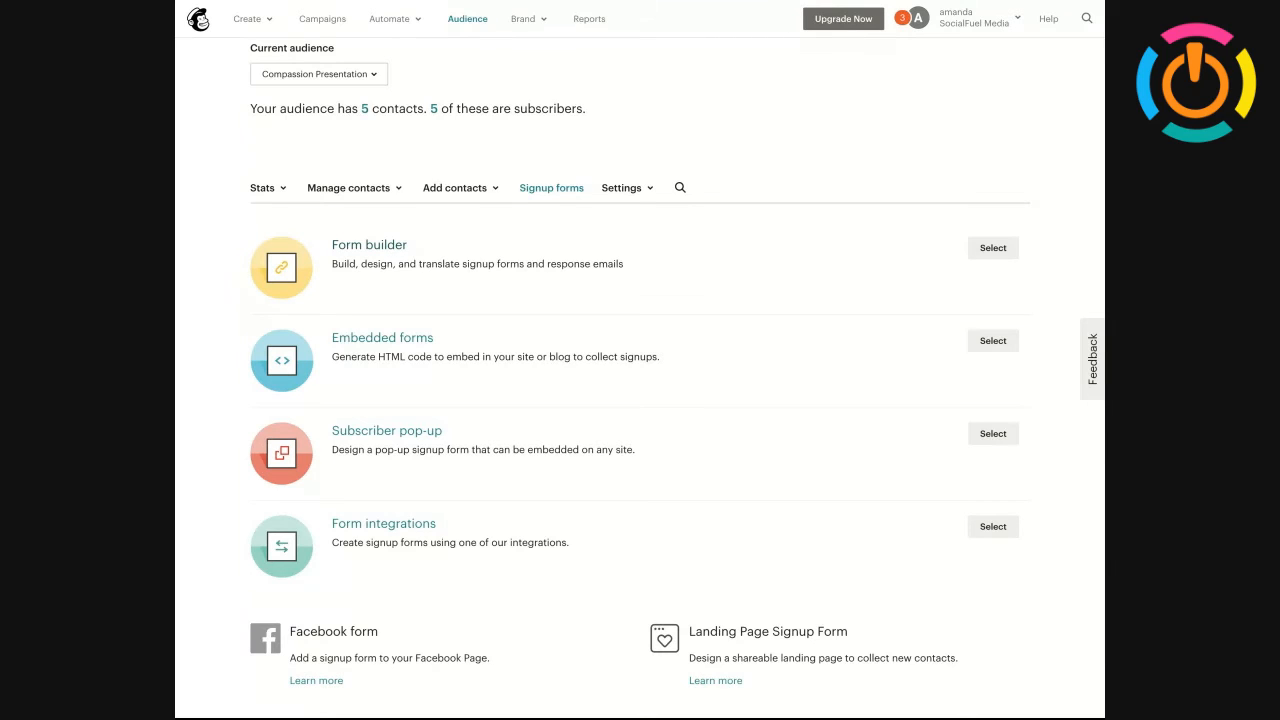
pyautogui.click(990, 249)
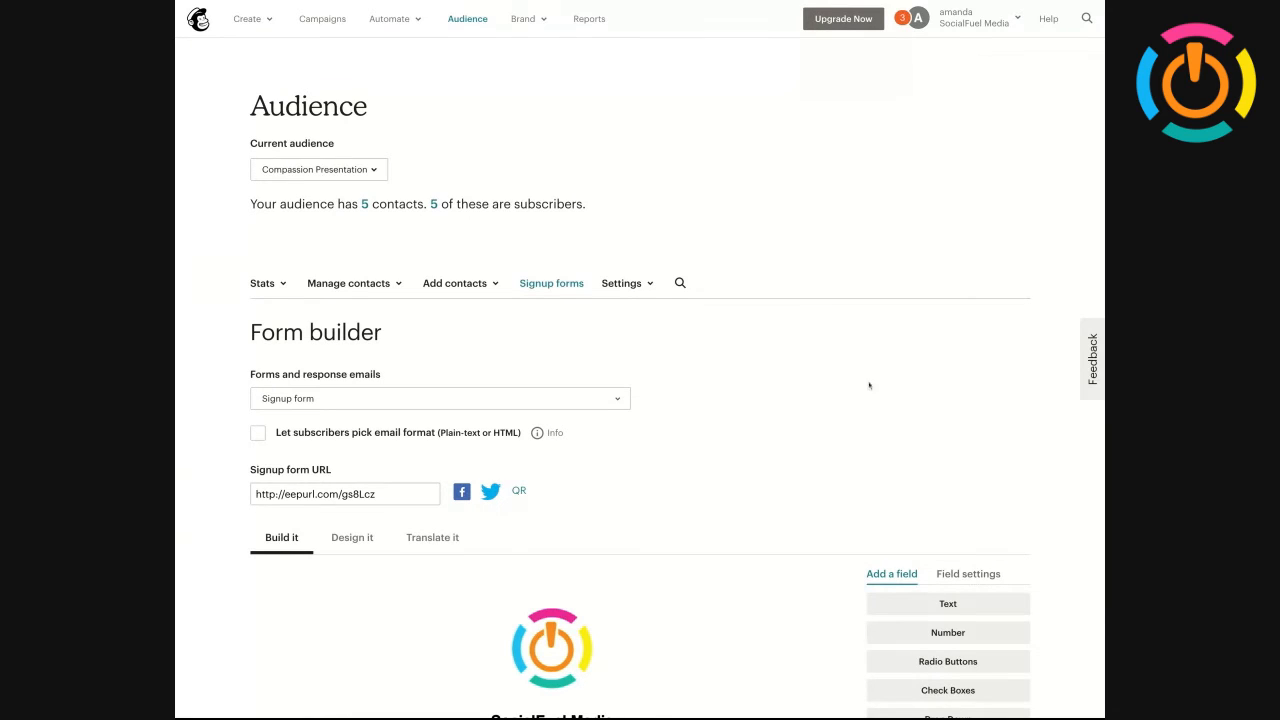
# Step: Review the signup form's layout and fields, and open the settings of its Email Address field
pyautogui.scroll(-3, 703, 413)
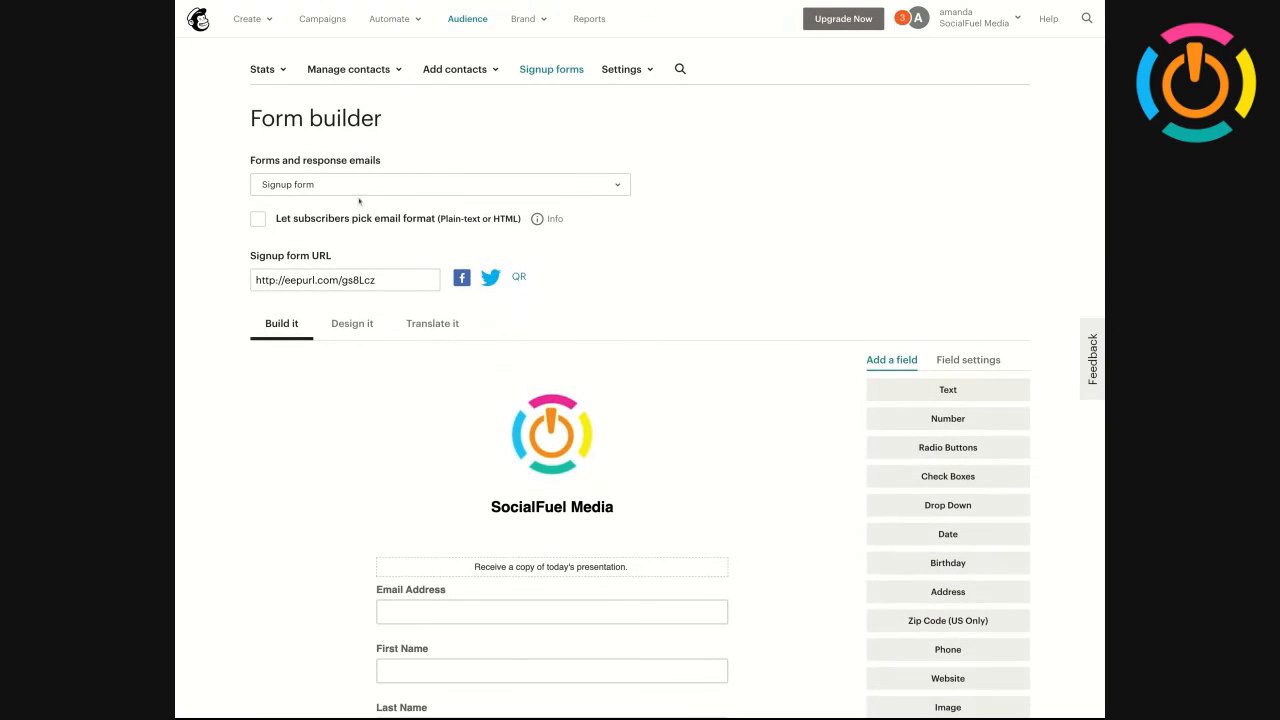
pyautogui.scroll(-2, 525, 237)
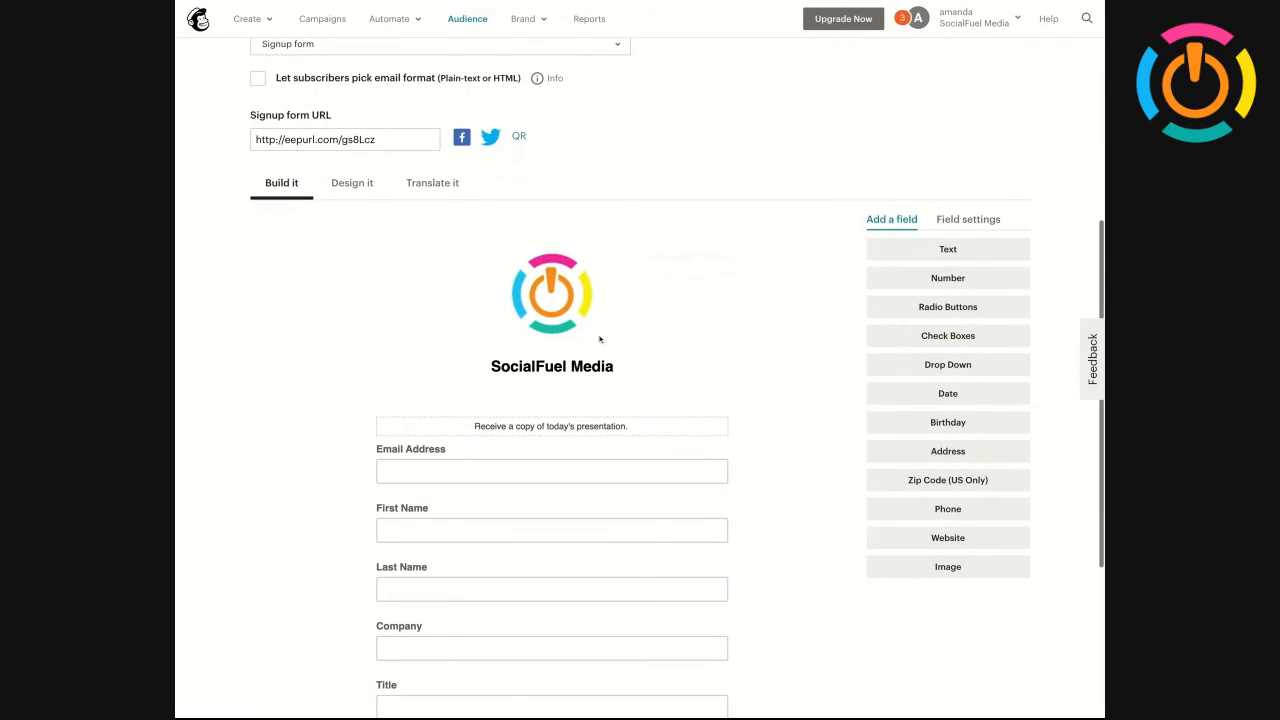
pyautogui.scroll(-3, 643, 531)
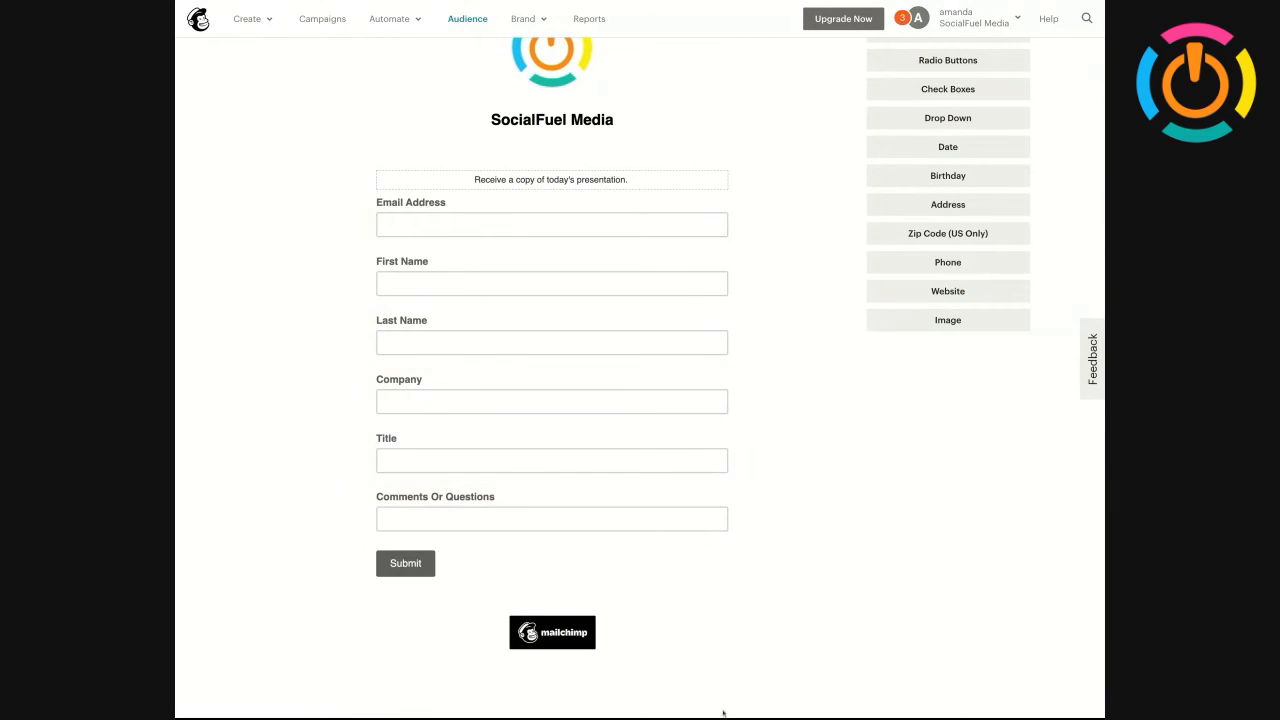
pyautogui.scroll(2, 648, 406)
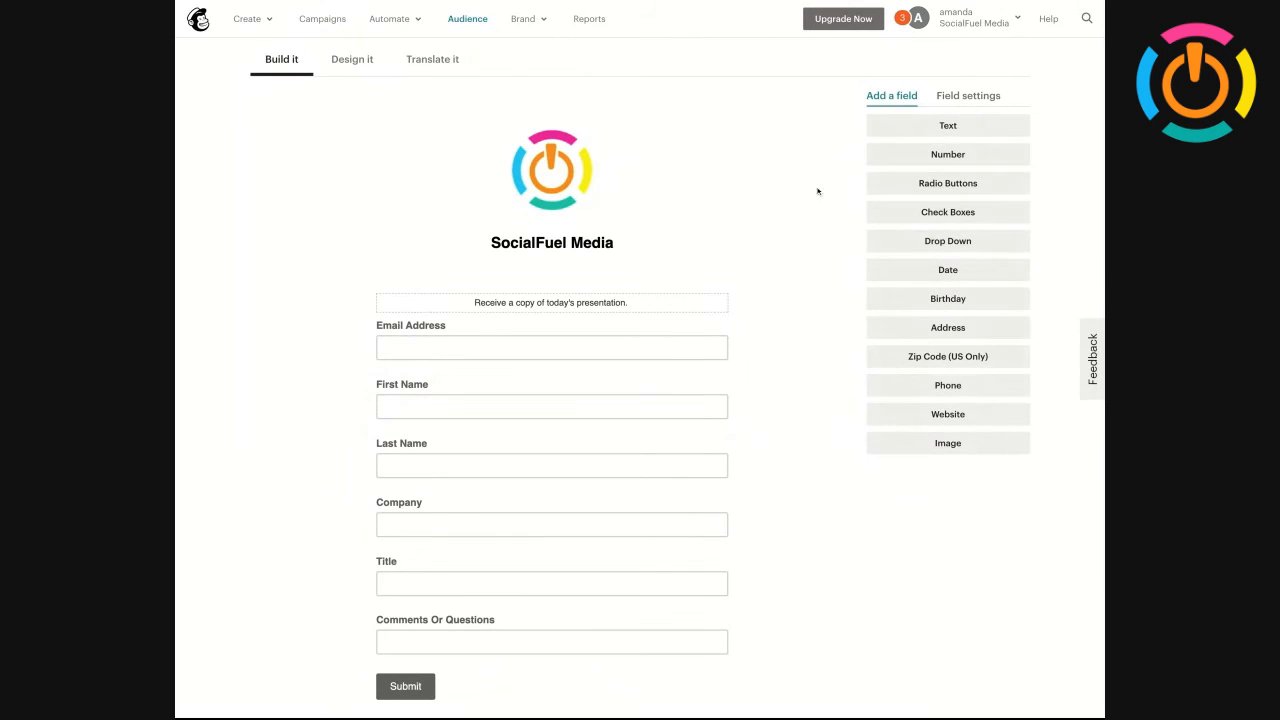
pyautogui.click(966, 96)
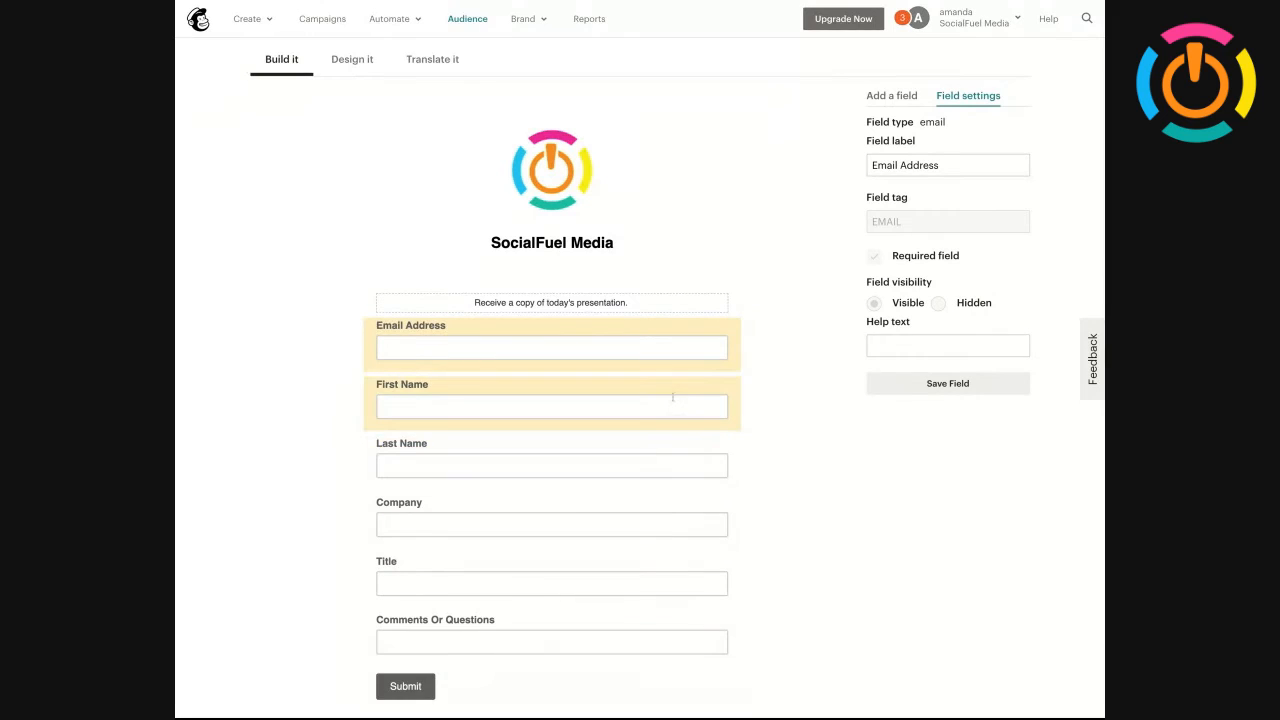
# Step: Select the hosted signup form's URL in the form builder and look over the form it links to
pyautogui.scroll(3, 738, 474)
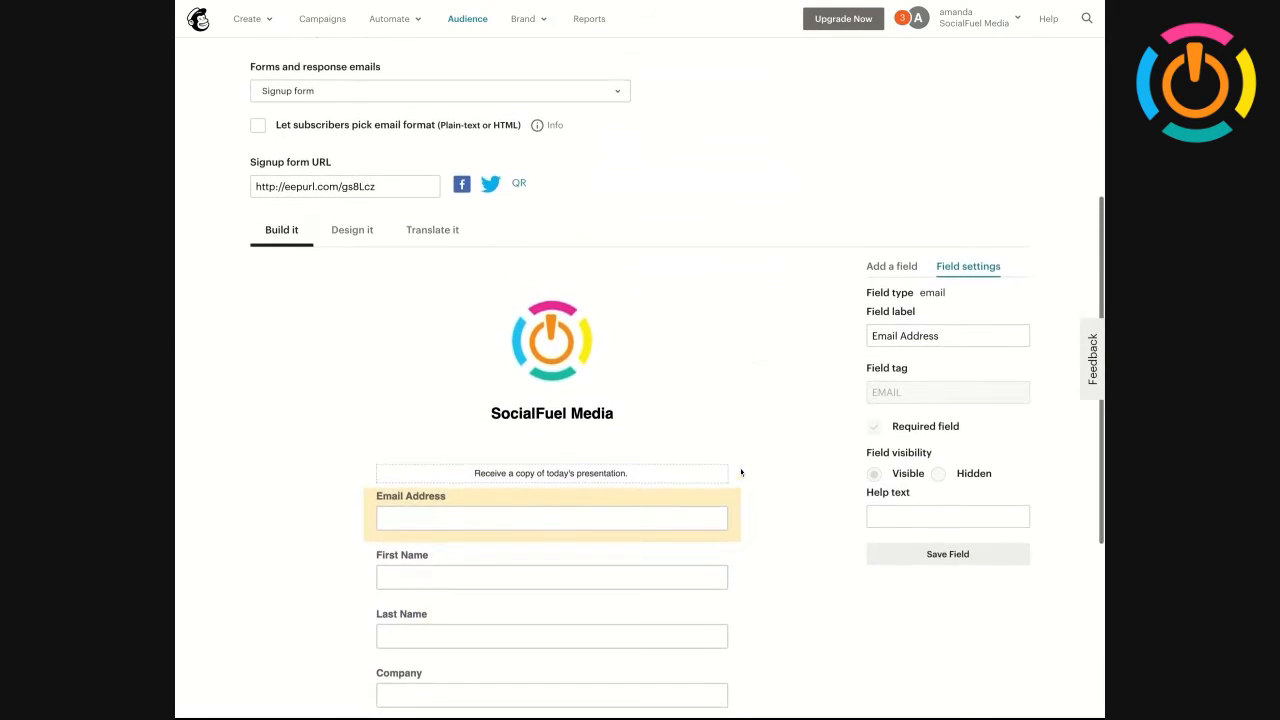
pyautogui.scroll(2, 741, 472)
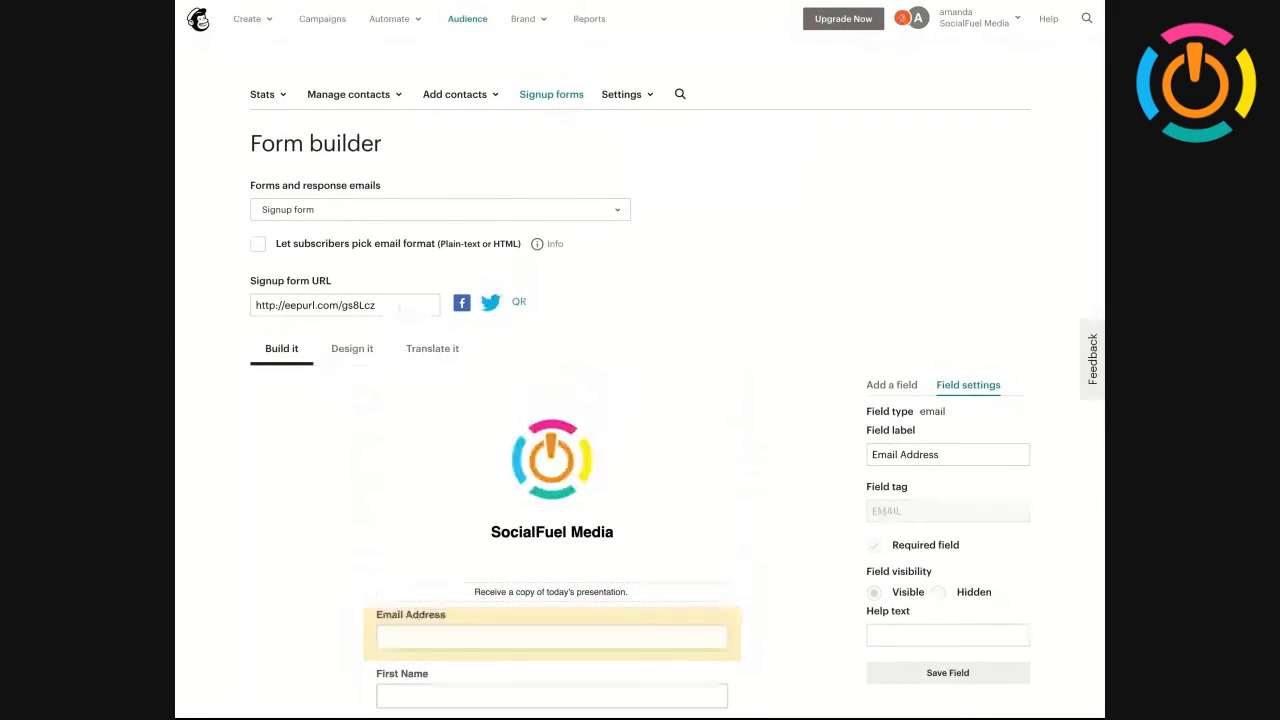
pyautogui.click(400, 308)
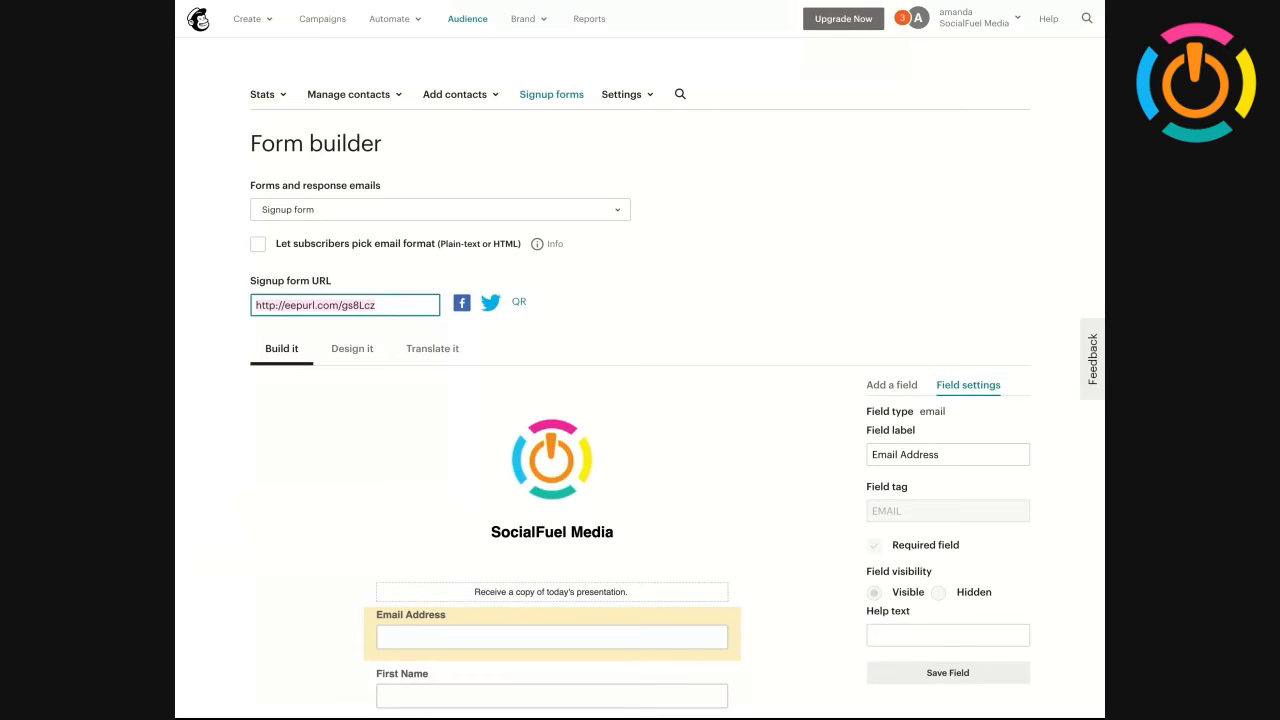
pyautogui.scroll(-2, 729, 560)
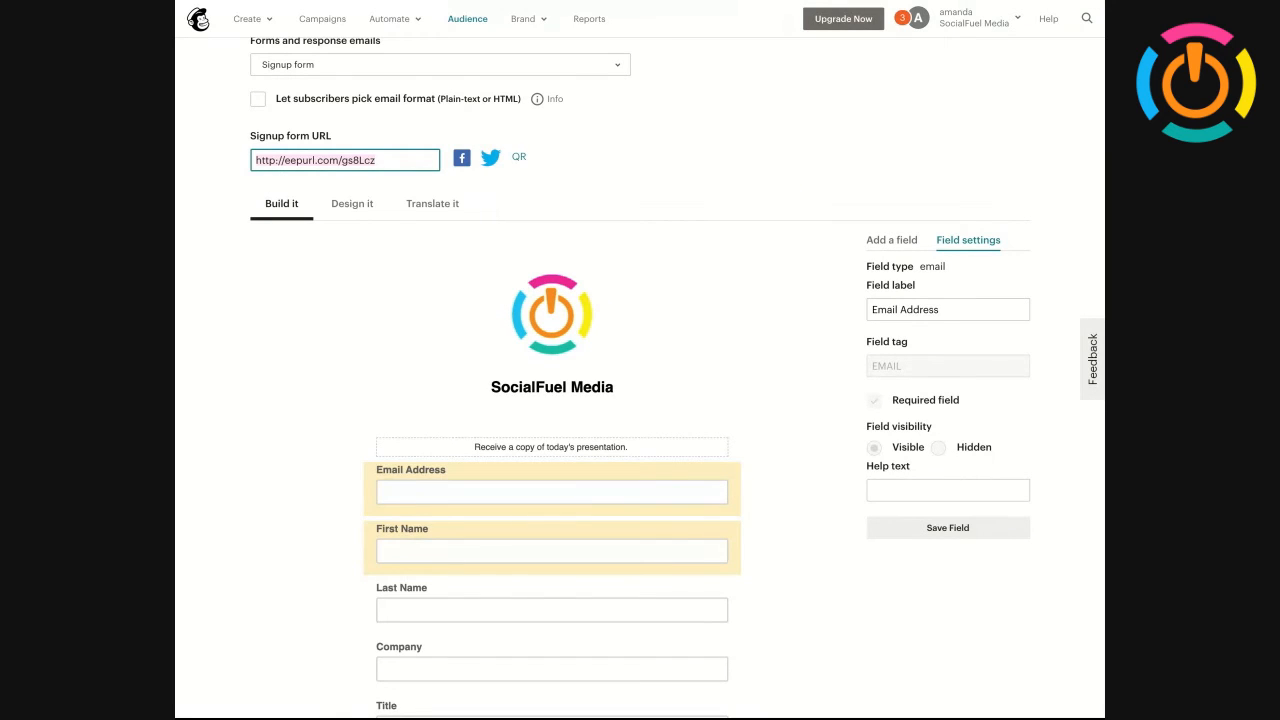
pyautogui.scroll(5, 657, 504)
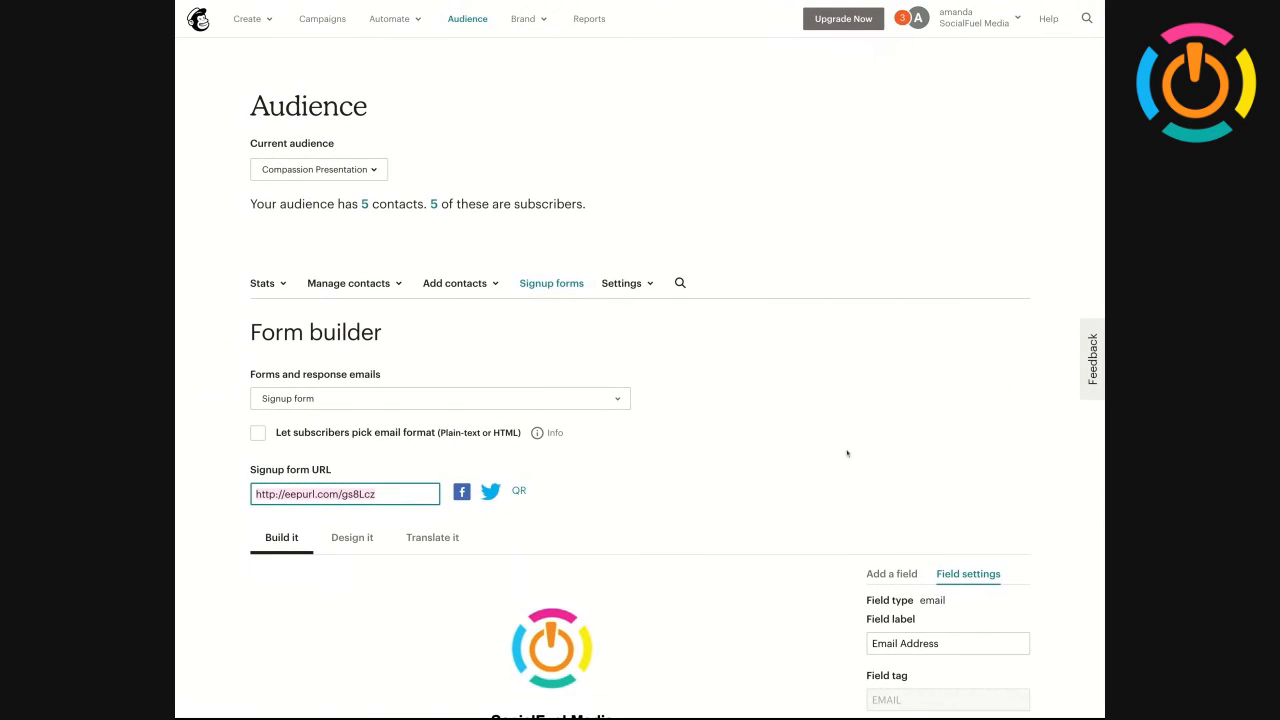
# Step: Return to the Compassion Presentation audience's overview and open its list of signup form types
pyautogui.click(470, 22)
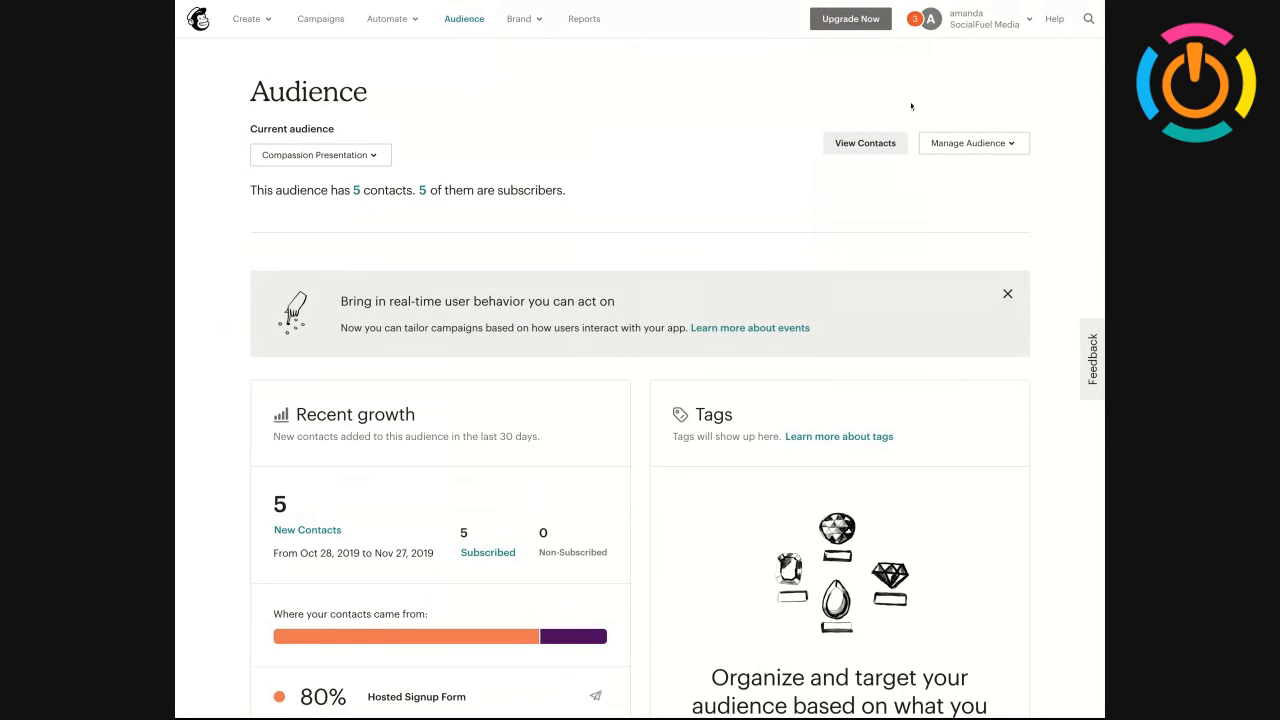
pyautogui.click(958, 146)
pyautogui.click(958, 231)
pyautogui.scroll(-1, 737, 259)
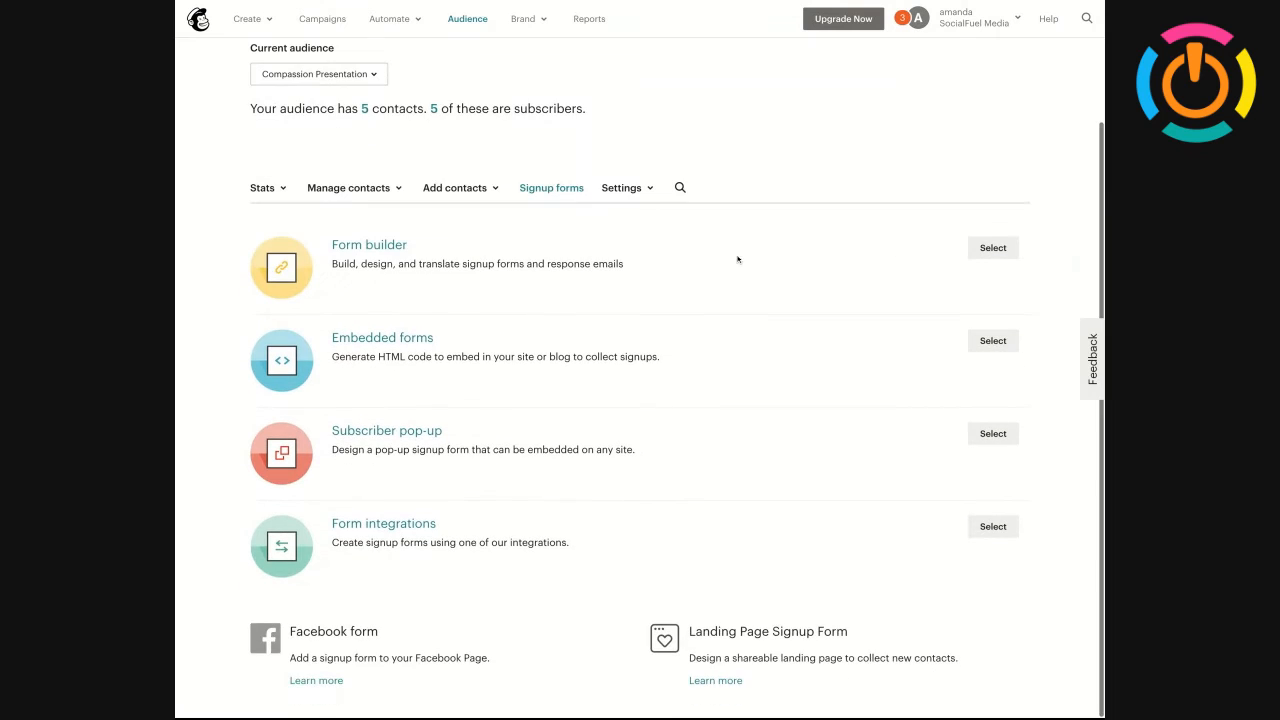